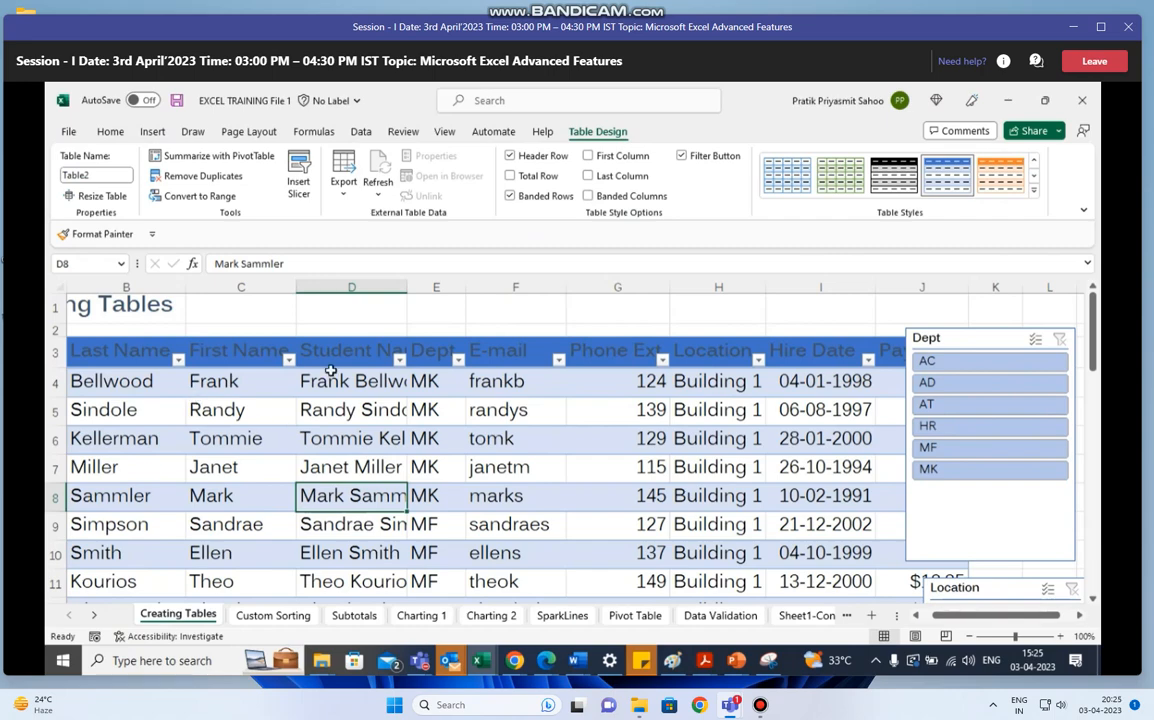
- Switch from the EXCEL TRAINING File 1 workbook to the Book9 workbook
click(146, 346)
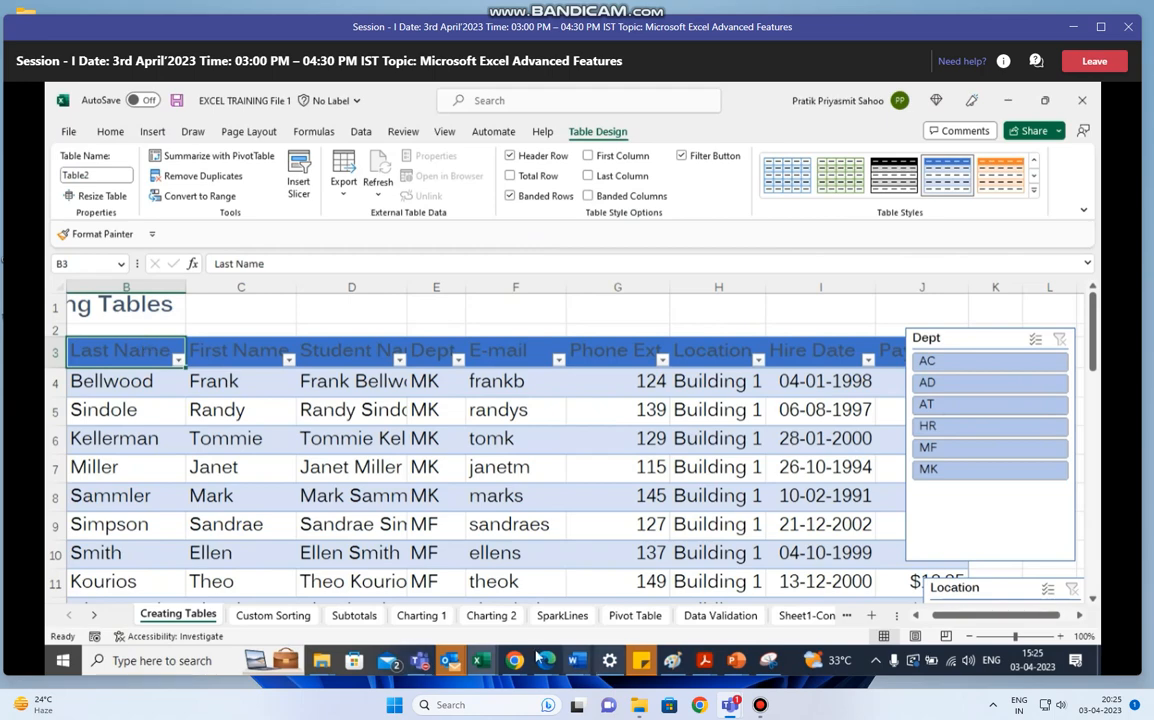
click(482, 662)
click(600, 562)
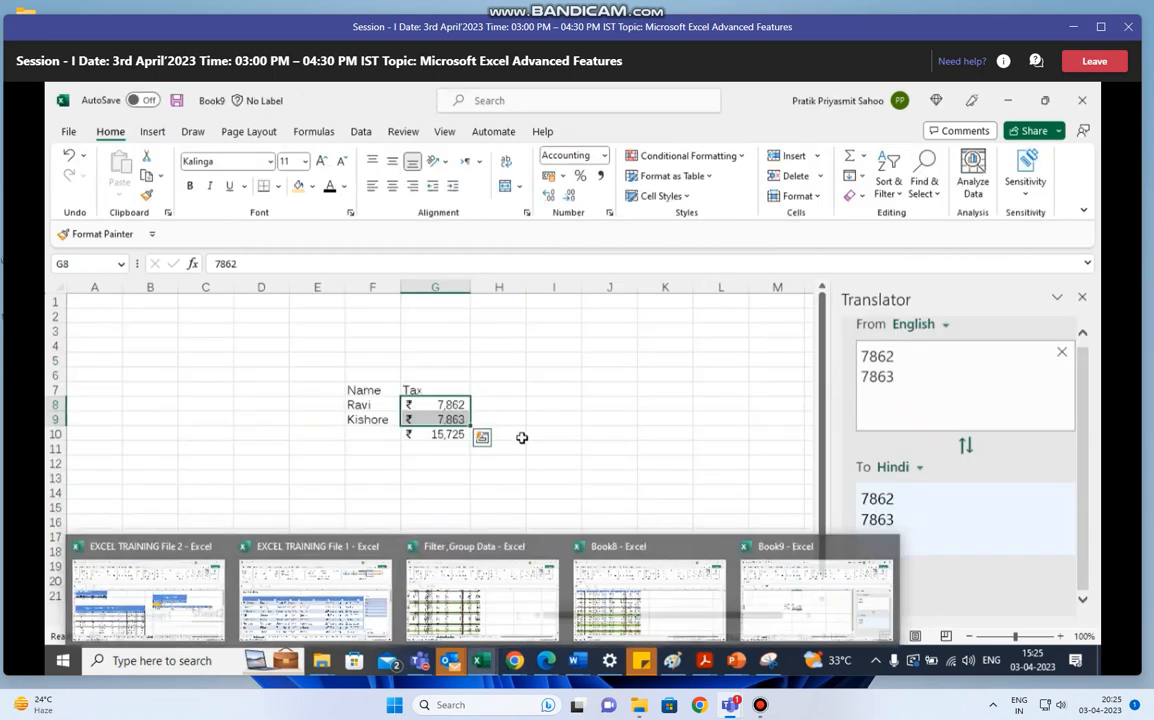
- Convert the Name and Tax data in F7:G9 on Sheet2 into a table with headers
click(389, 465)
click(376, 391)
drag(376, 391, 428, 419)
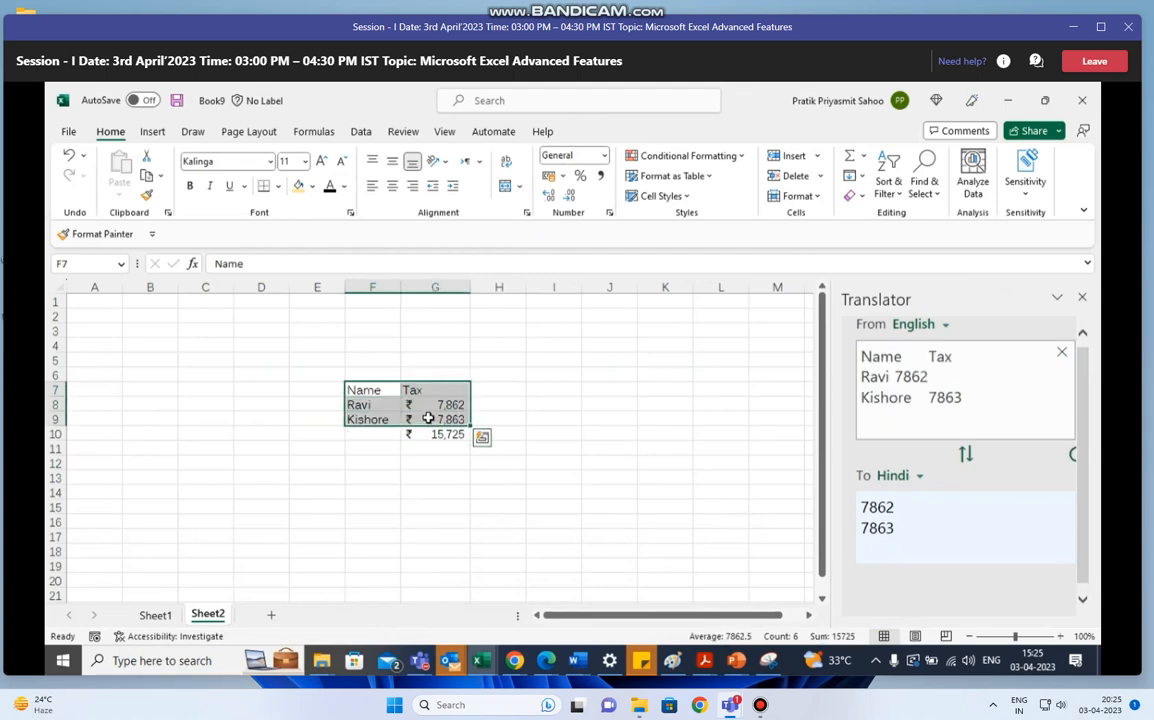
key(ctrl+t)
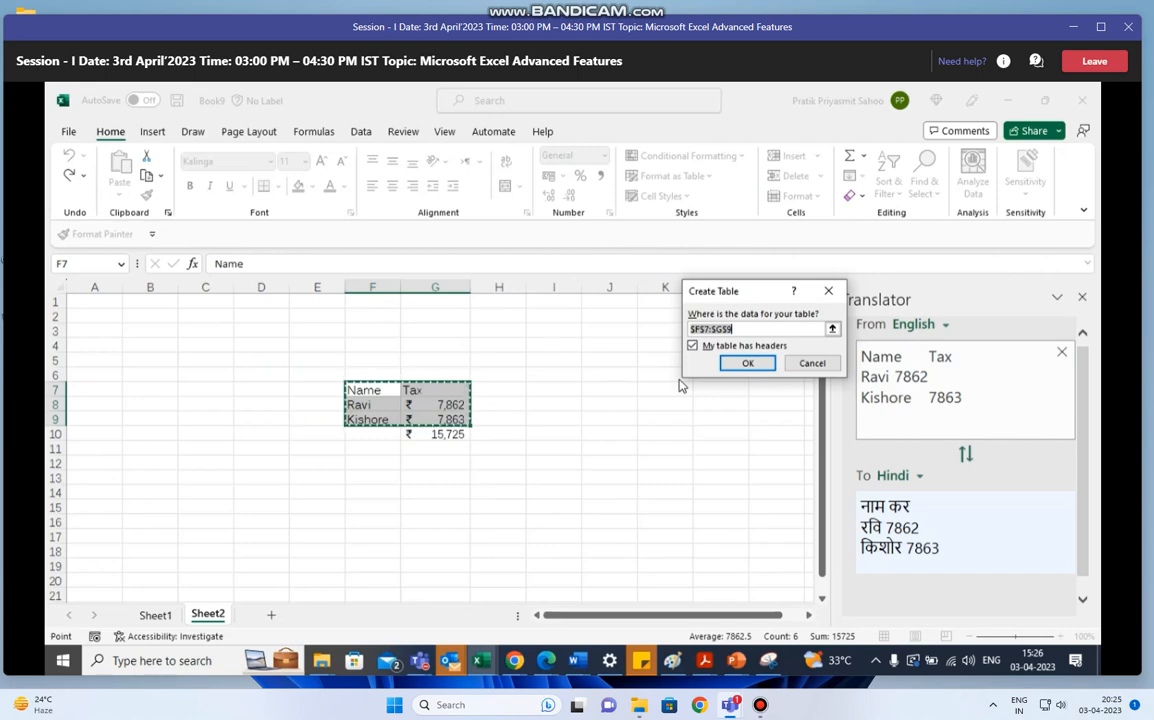
key(Escape)
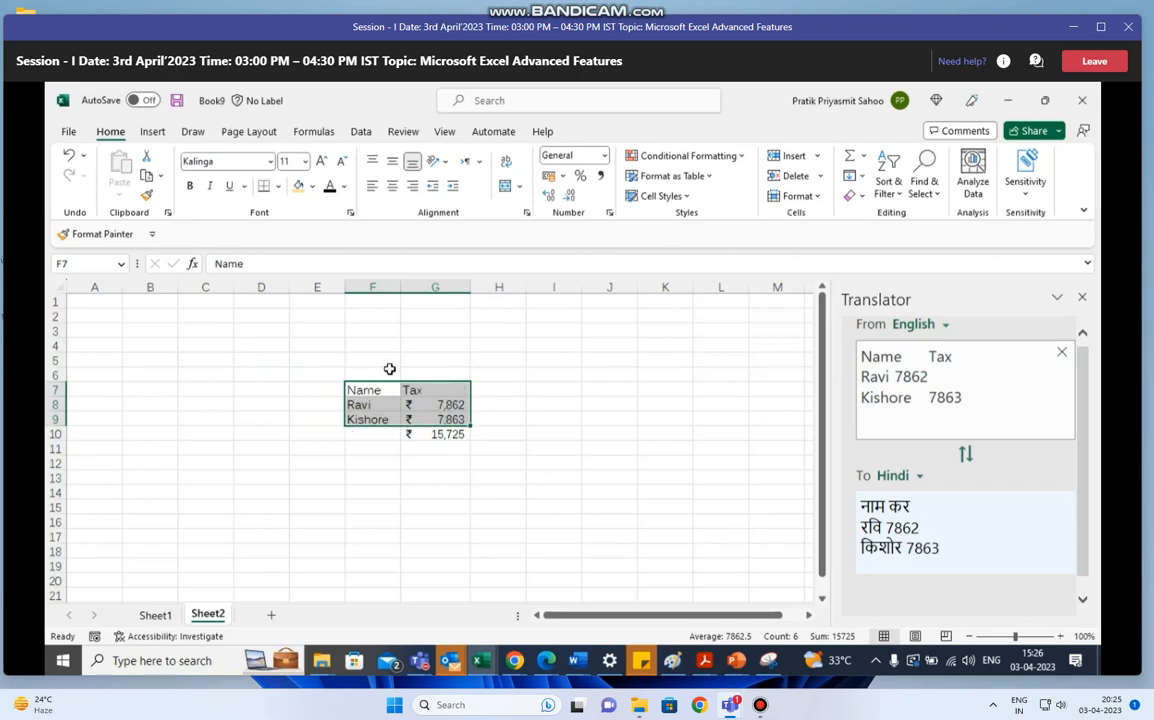
click(152, 134)
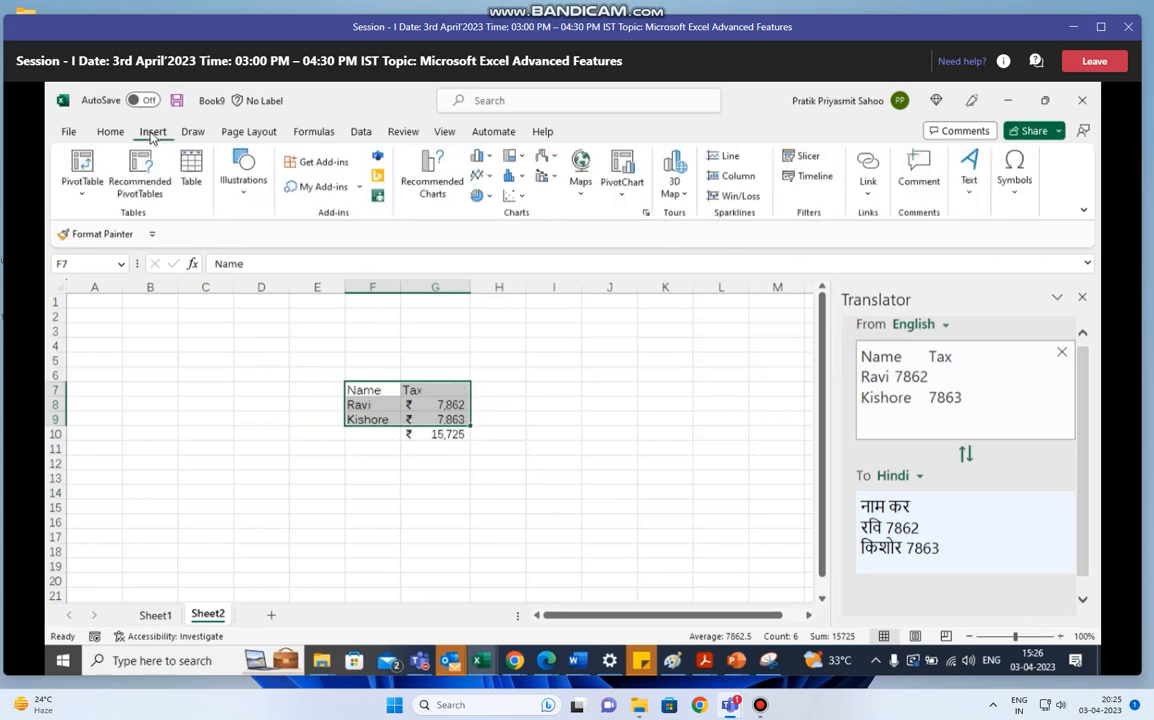
click(188, 168)
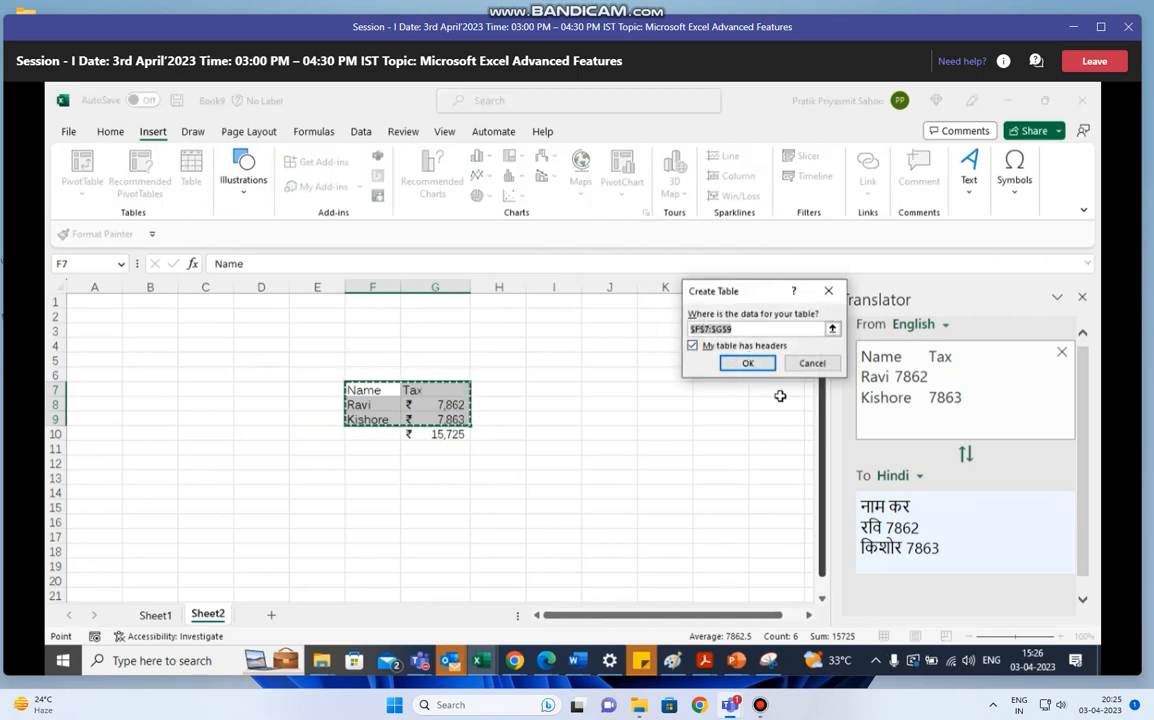
click(751, 366)
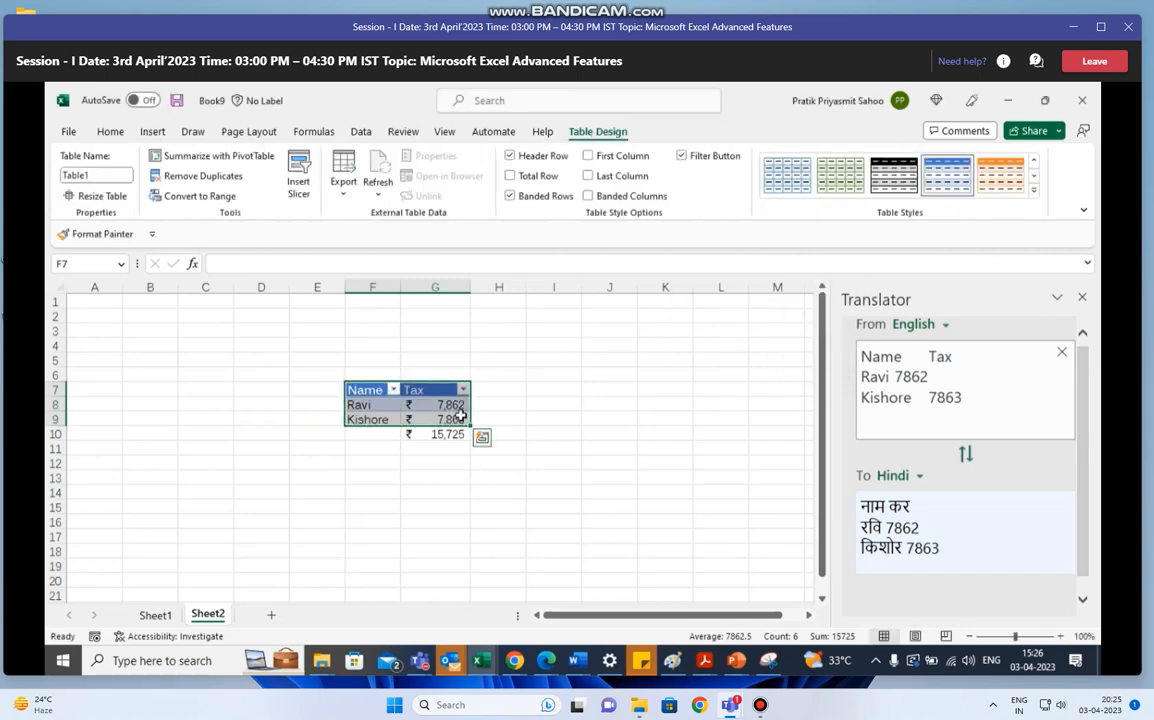
- Insert a blank row at row 9, above the last record of the Name and Tax table
click(377, 435)
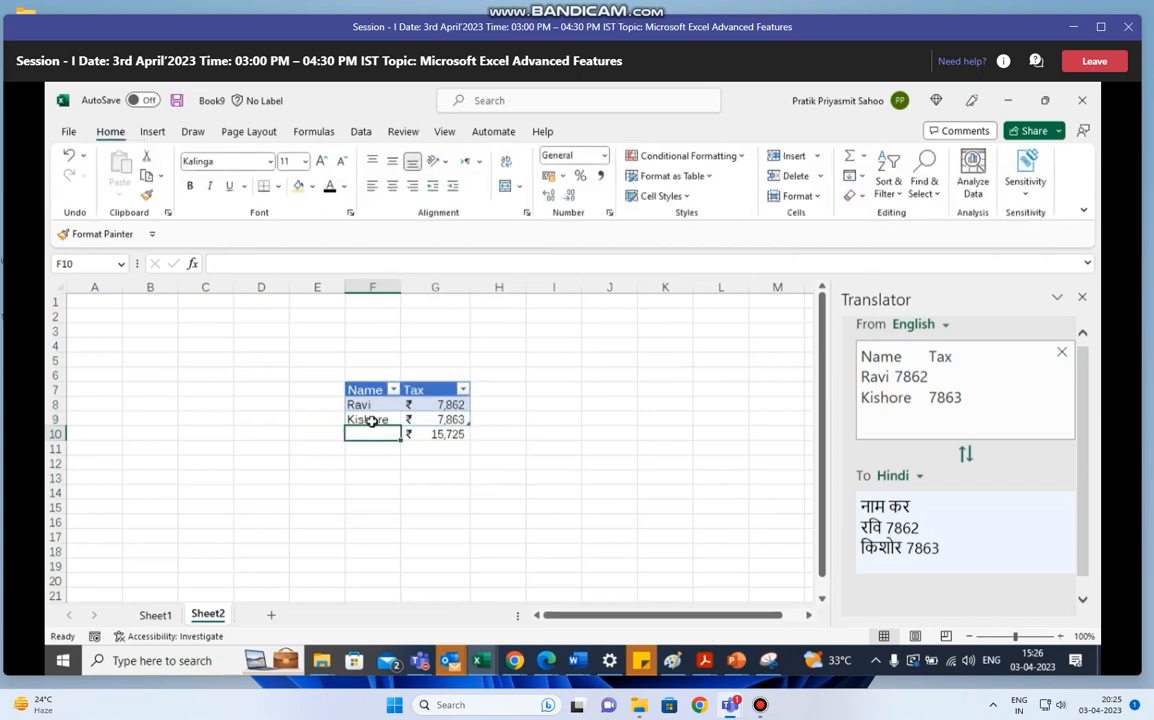
click(57, 433)
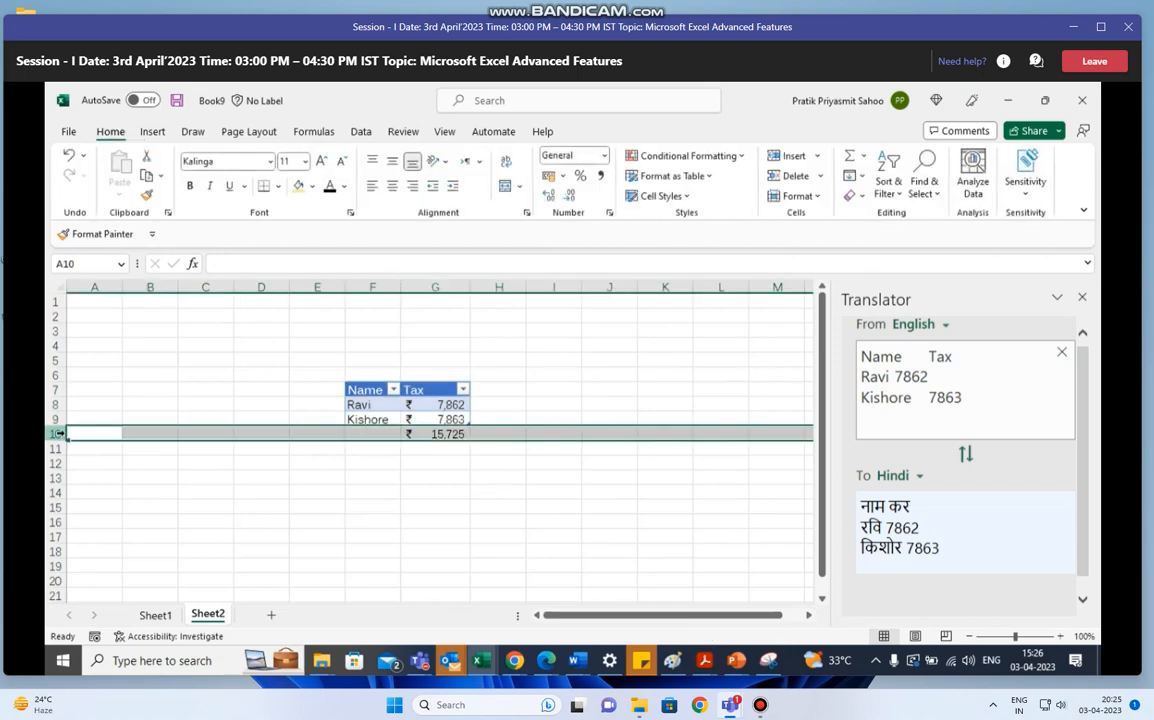
right_click(55, 432)
click(52, 422)
right_click(51, 422)
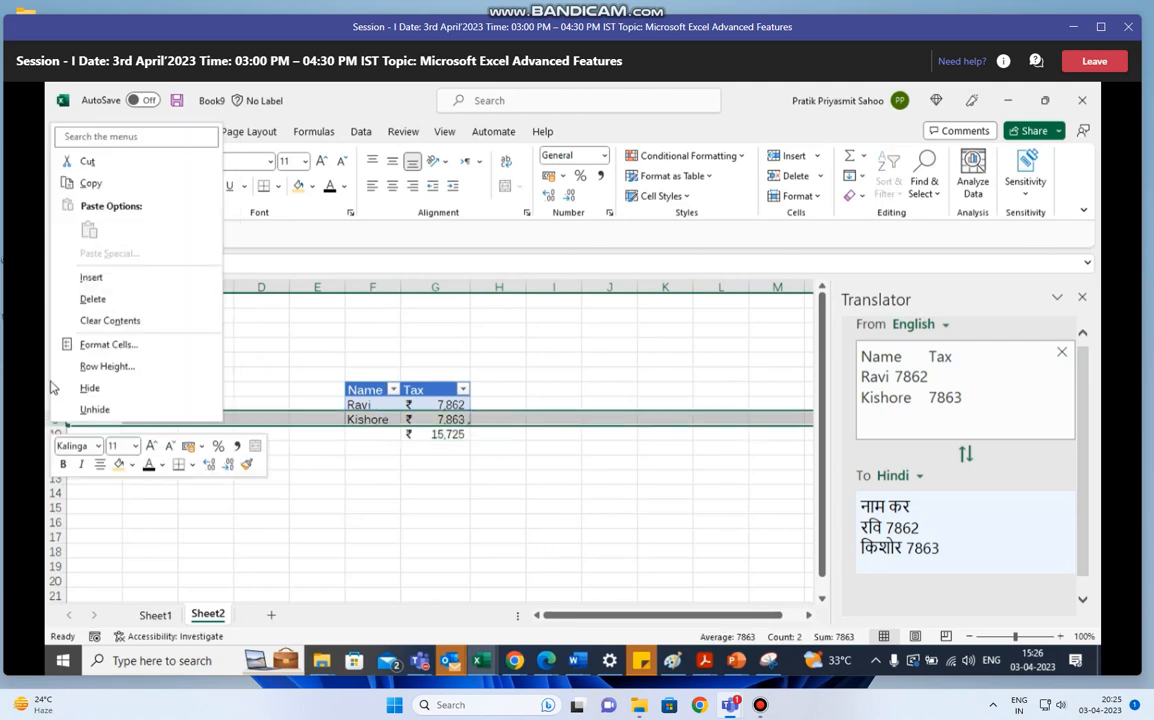
click(103, 280)
- Enter a person's name in F9 and copy the tax value 7862 from G8 into G9
click(381, 420)
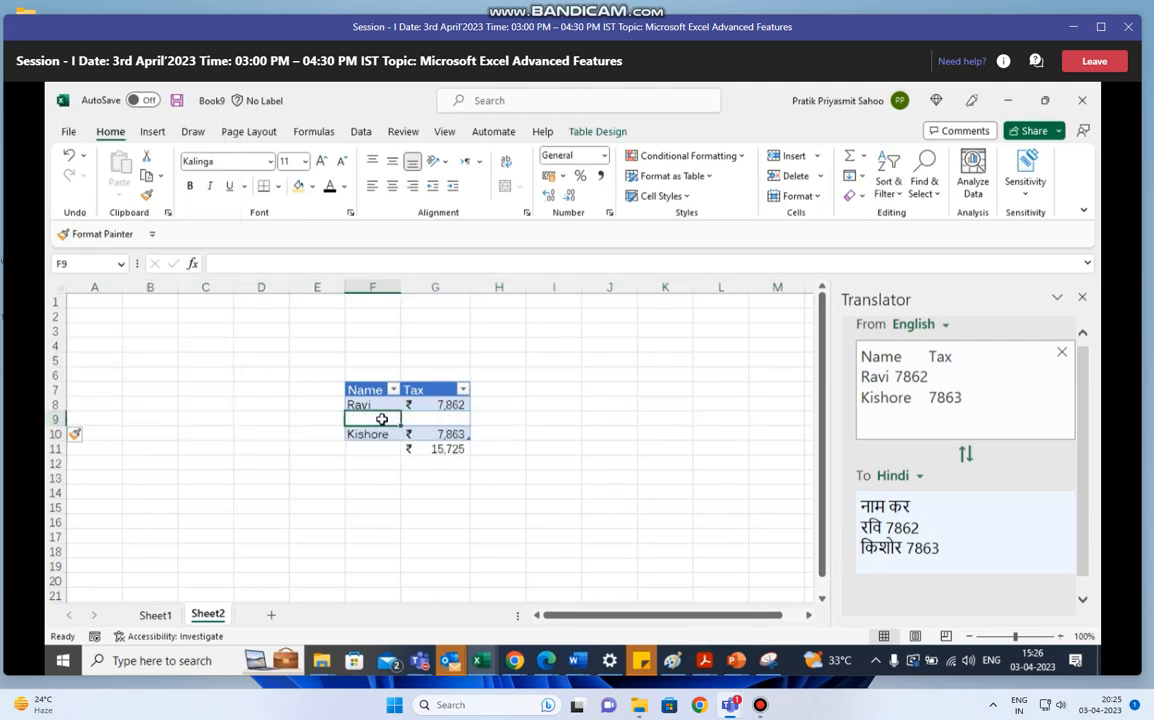
text(Pras)
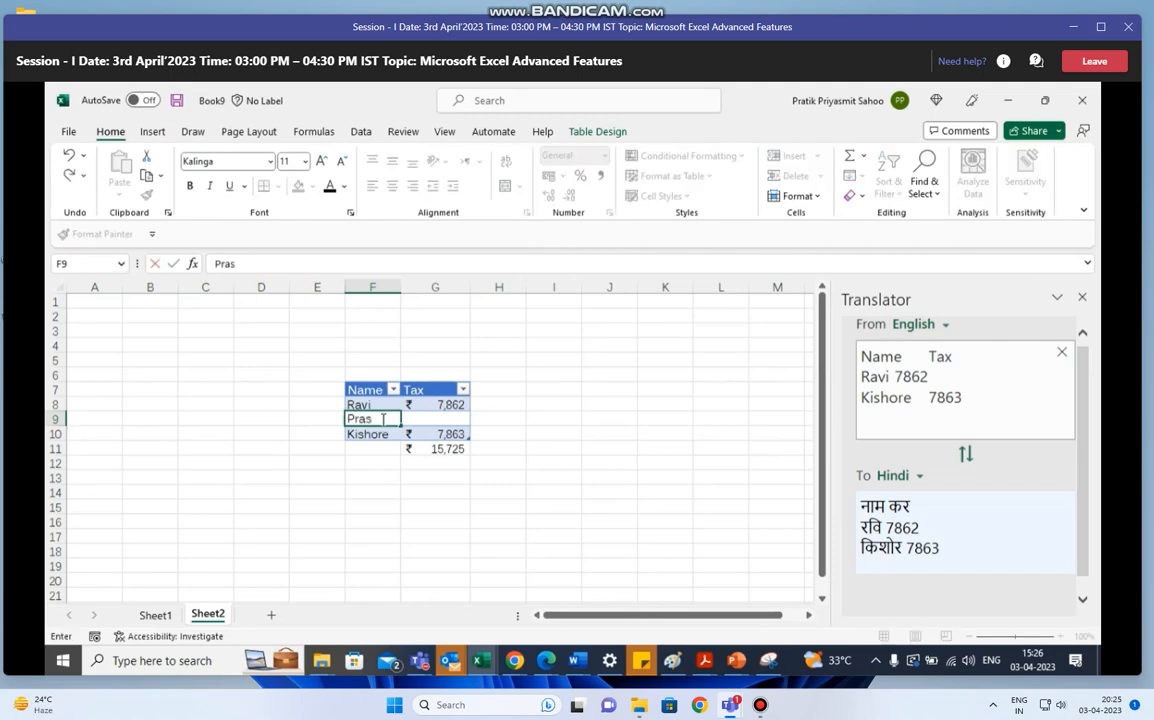
text(hant)
click(436, 420)
click(449, 403)
key(ctrl+c)
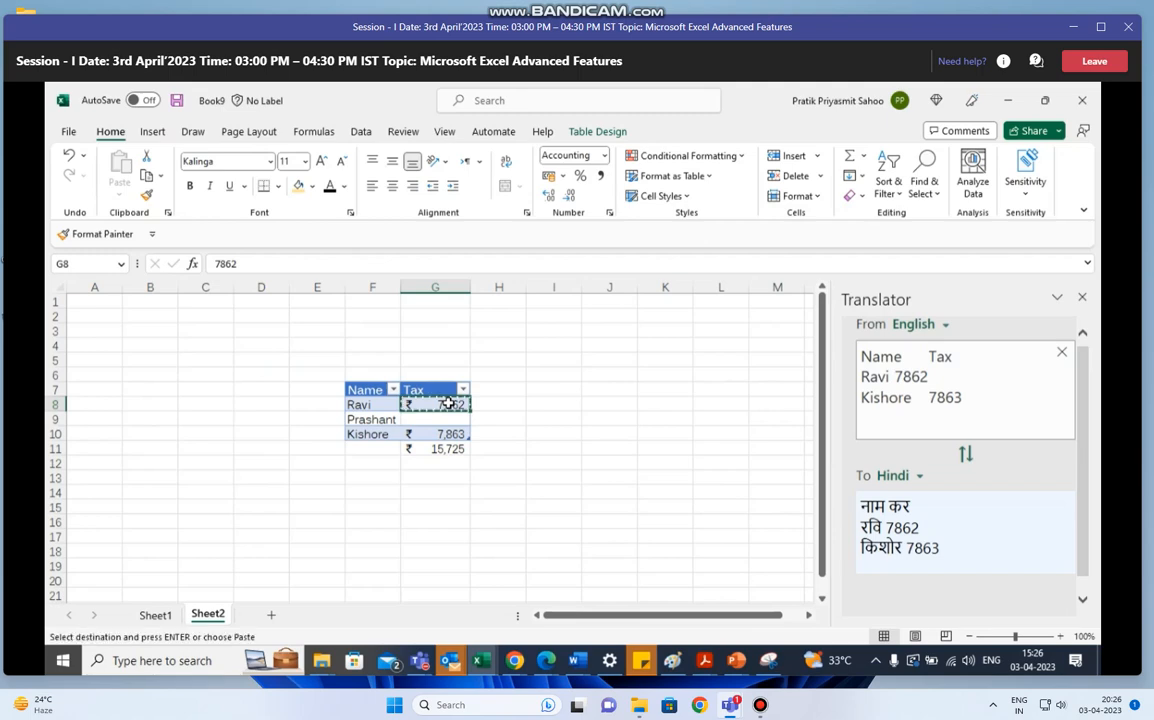
click(455, 418)
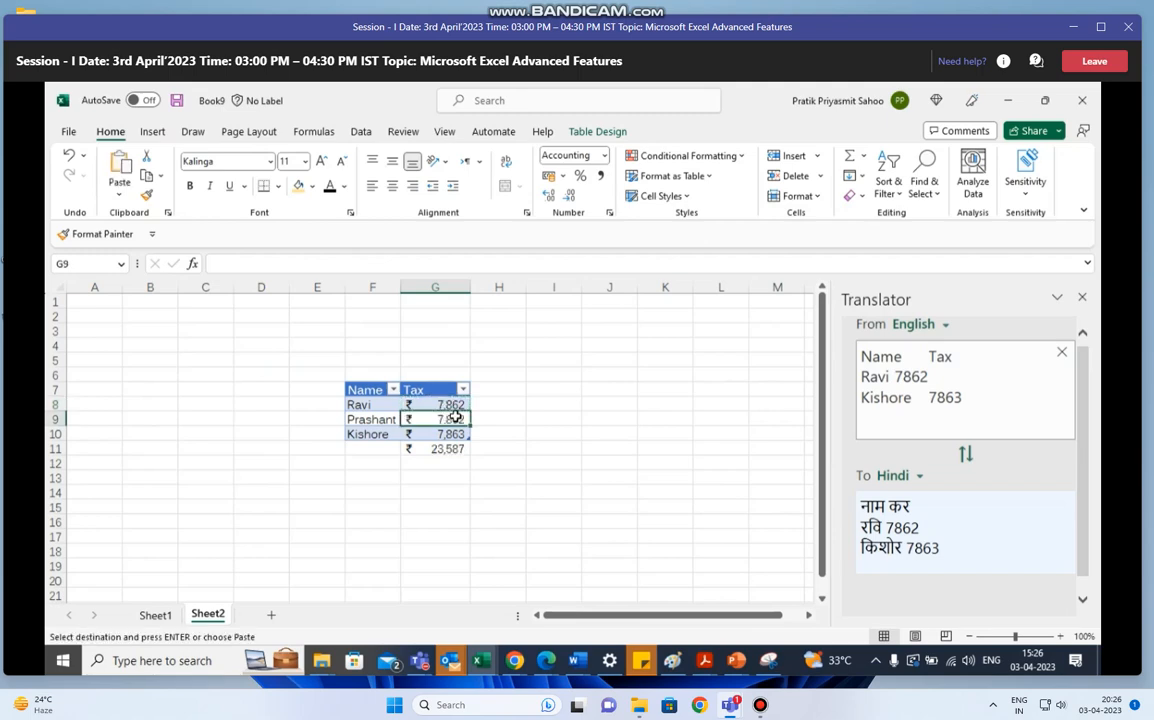
key(ctrl+v)
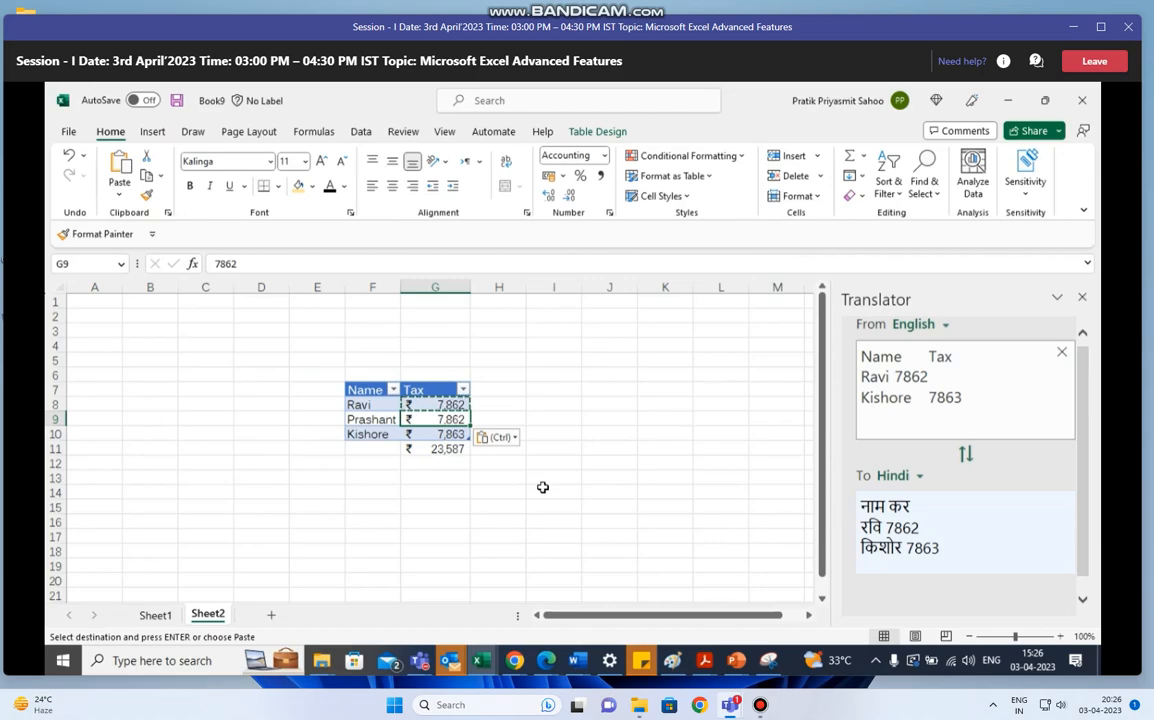
- Return to the EXCEL TRAINING File 1 workbook and delete the Dept and Location slicers from the Creating Tables sheet
key(alt+Tab)
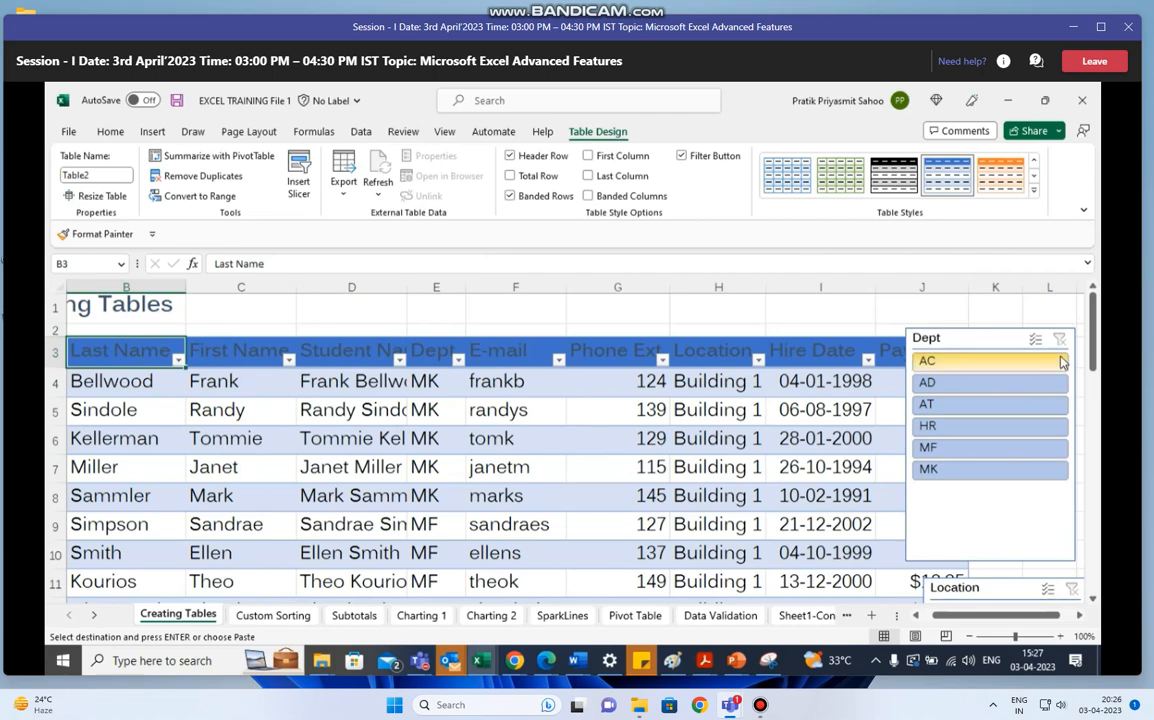
click(983, 346)
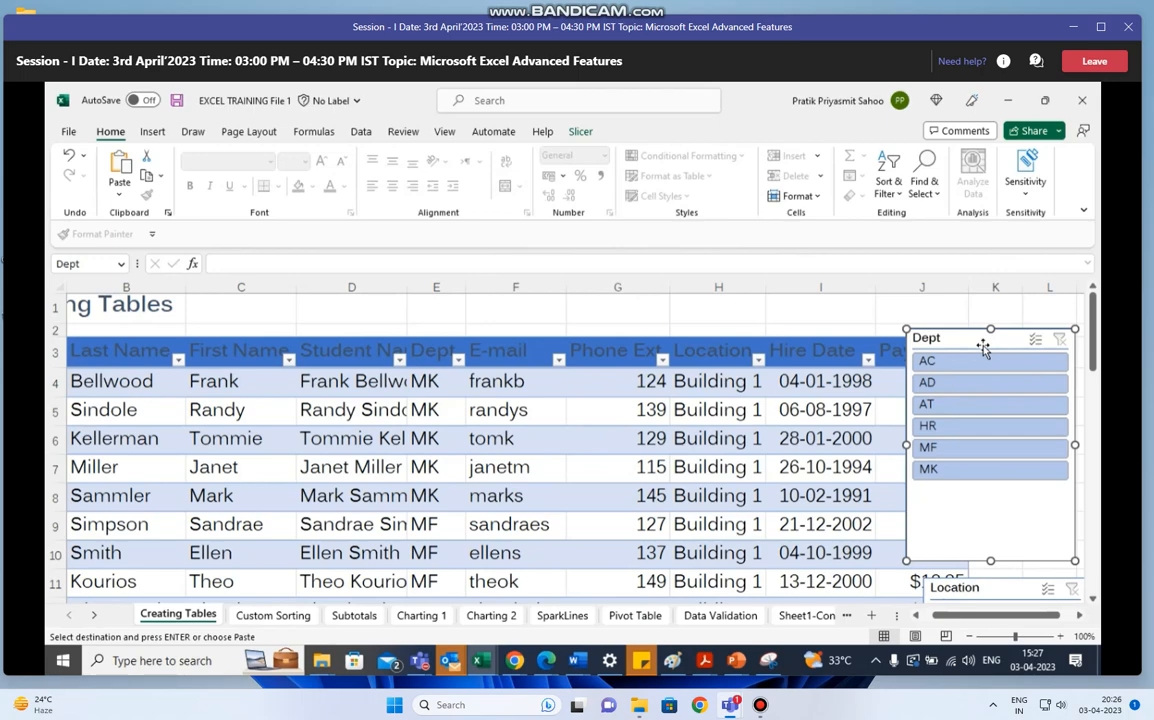
key(Delete)
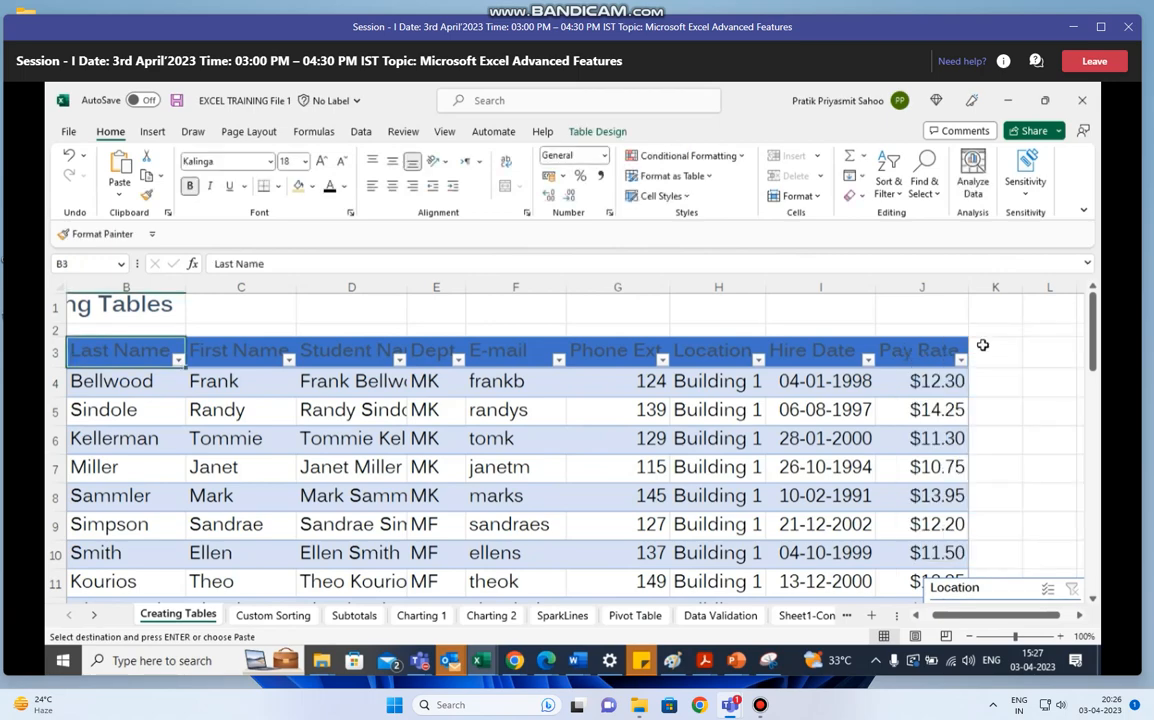
drag(1095, 355, 1095, 378)
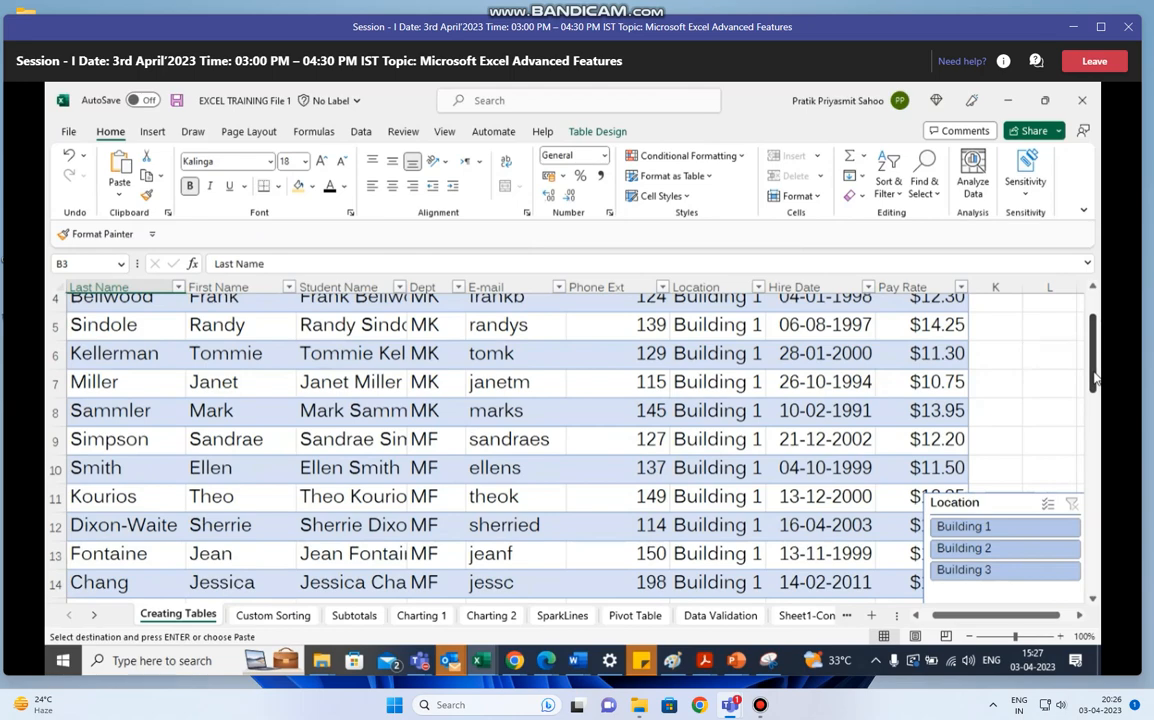
click(970, 637)
click(968, 520)
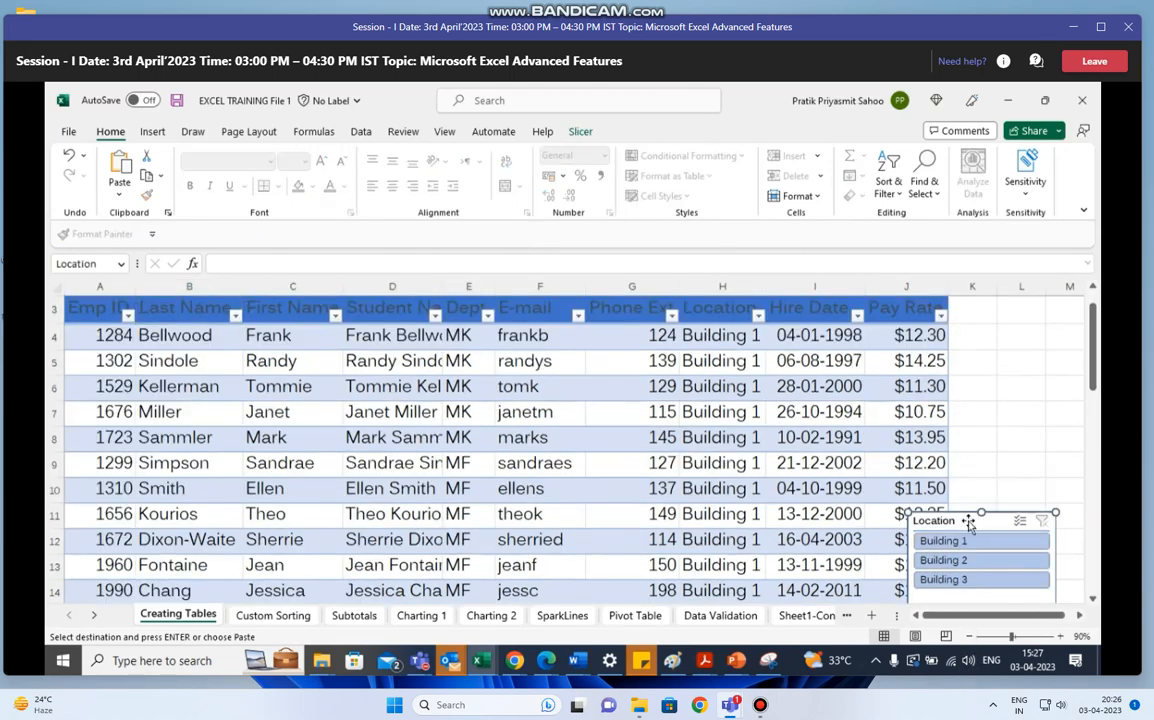
key(Delete)
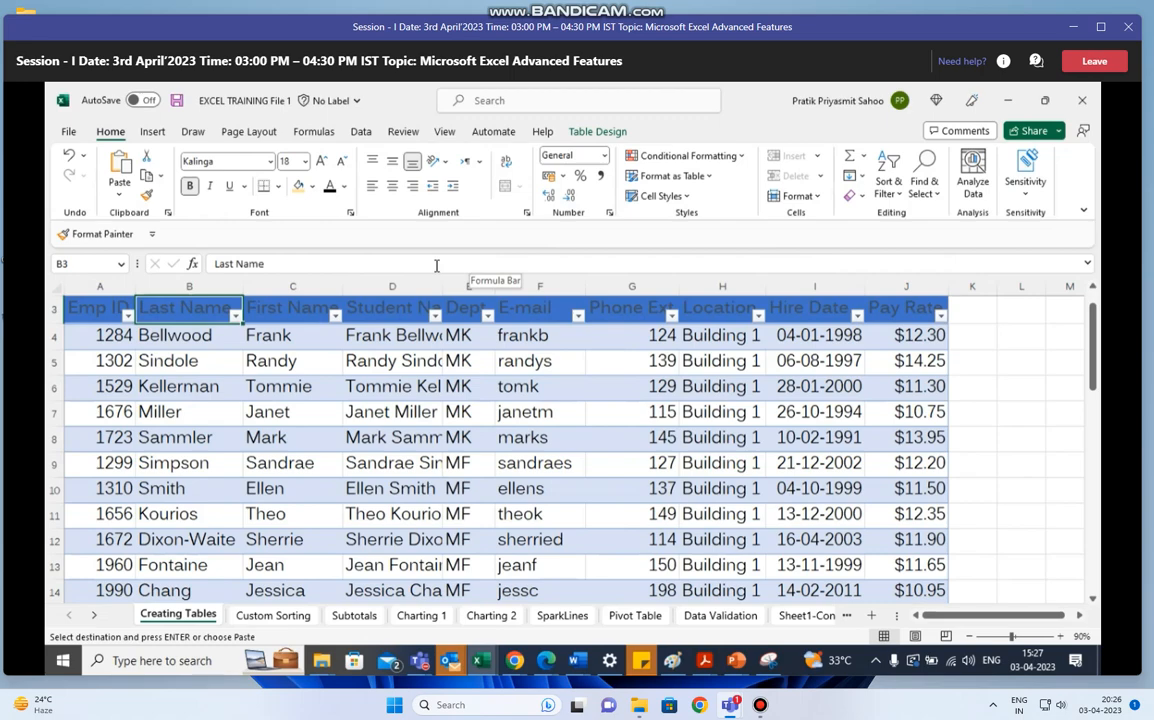
- Look through the employee table on the Creating Tables sheet, from its header row down through the records and back to the title
click(54, 309)
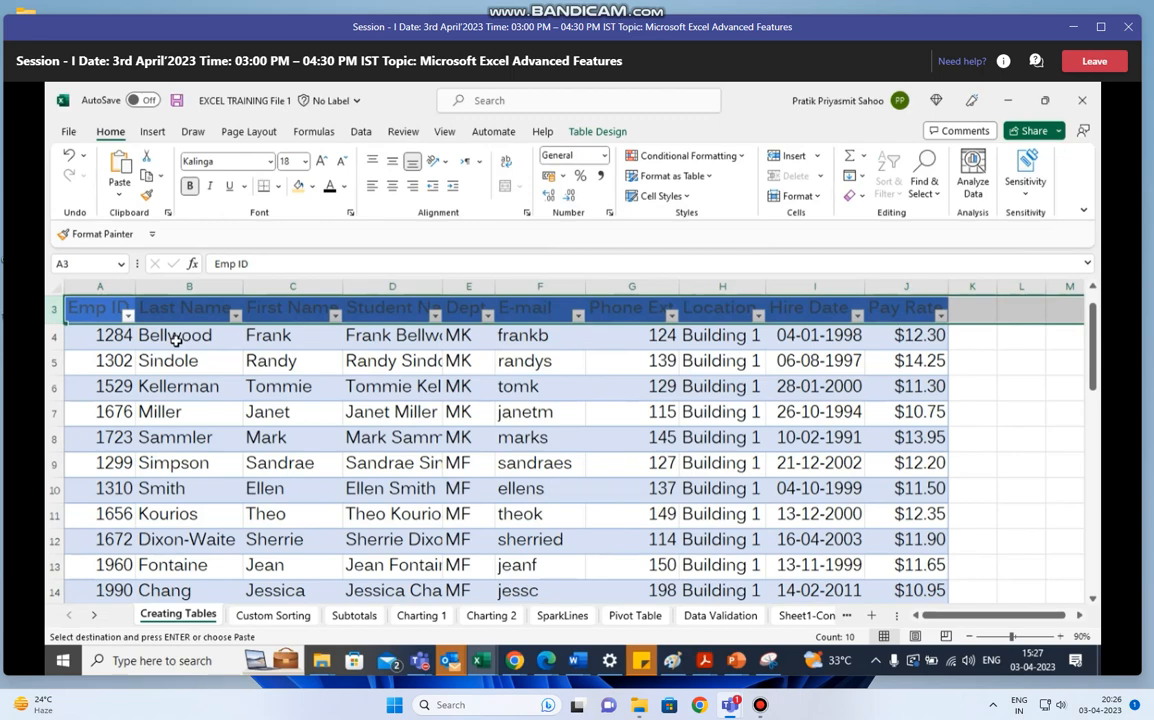
key(Down)
key(ctrl+Down)
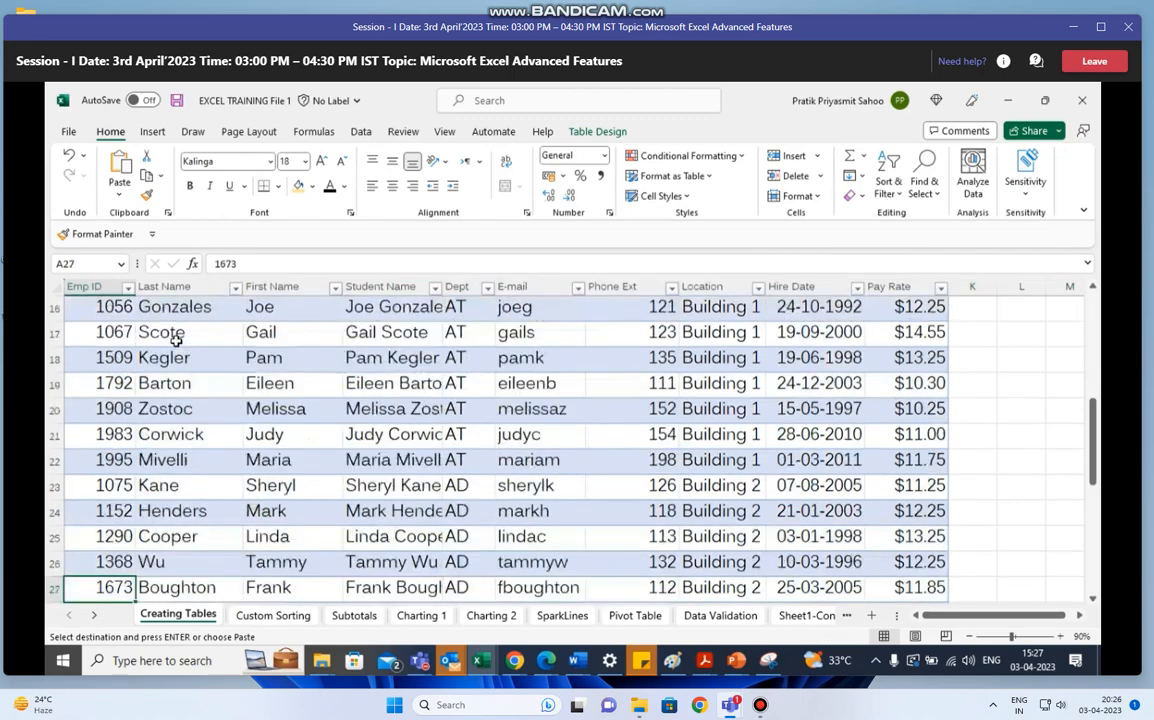
key(Up)
key(Up)
key(Up)
key(Up)
key(Up)
key(Up)
key(Up)
key(Up)
key(Up)
key(Up)
key(Up)
key(Up)
key(Up)
key(Up)
key(Up)
key(Up)
key(Up)
key(Up)
key(Up)
key(Up)
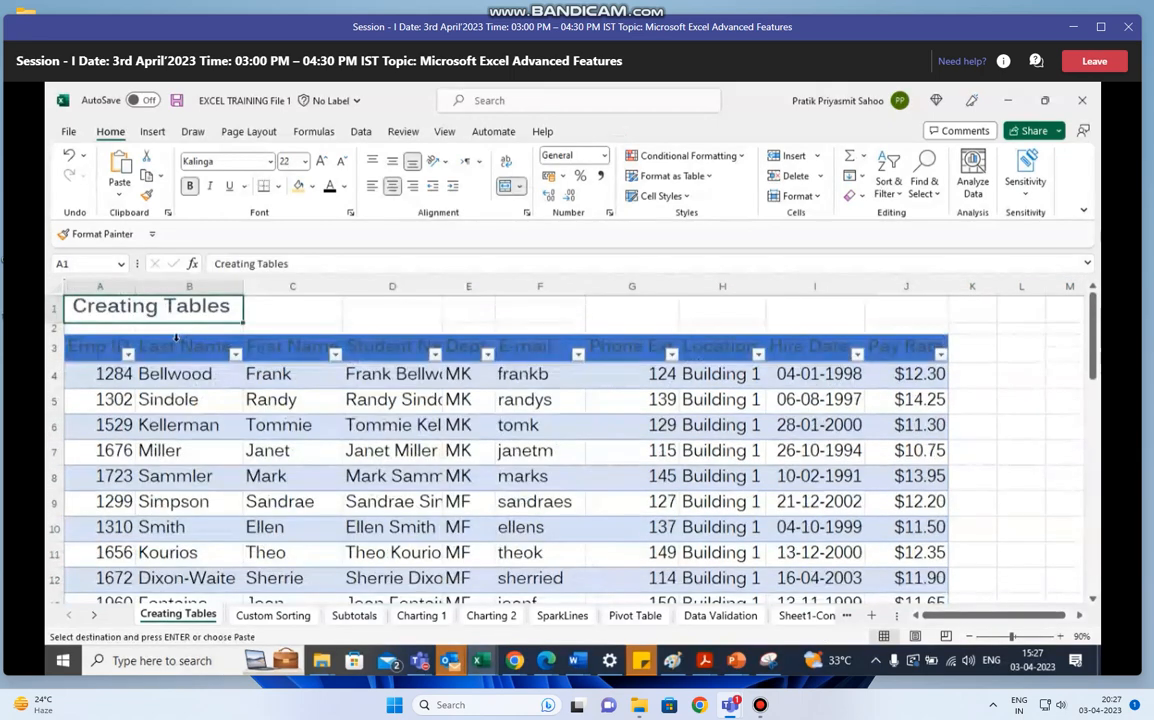
key(Down)
key(Down)
key(Down)
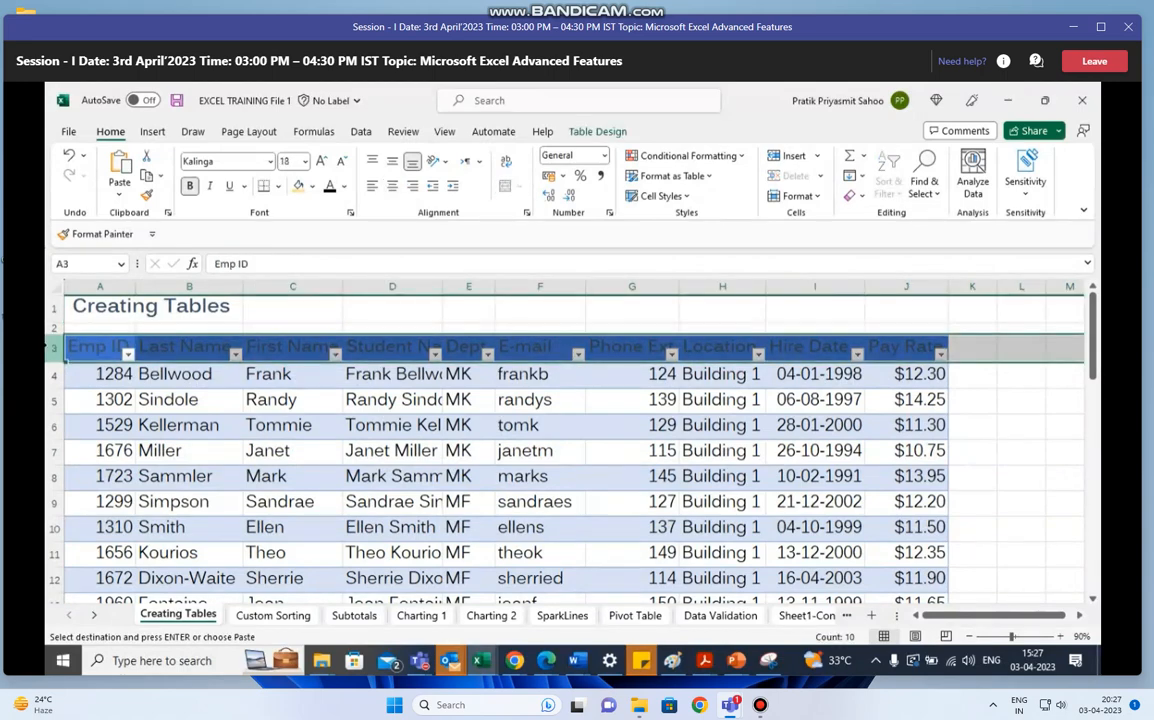
key(Down)
key(Down)
key(Down)
key(Down)
key(Down)
key(Down)
key(Down)
key(Down)
key(Down)
key(Down)
key(Down)
key(Down)
key(Down)
key(Down)
key(Down)
key(Down)
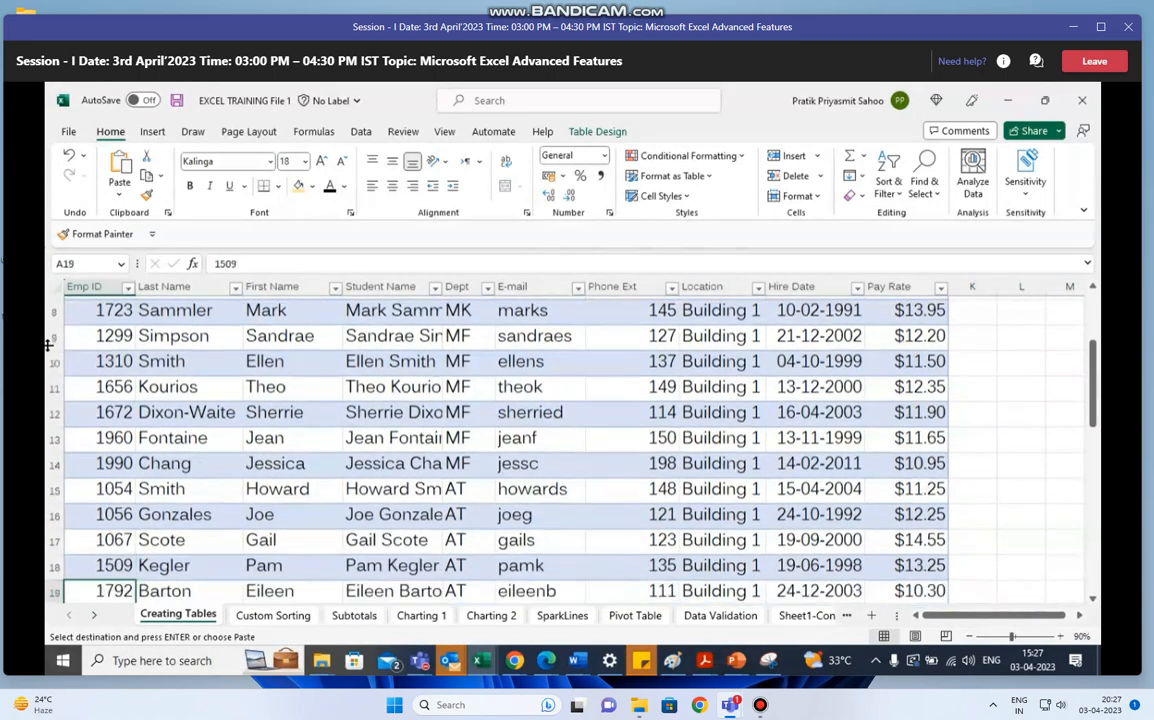
key(Up)
key(Up)
key(Up)
key(Up)
key(Up)
key(Up)
key(Up)
key(Up)
key(Up)
key(Up)
key(Up)
key(Up)
key(Up)
key(Up)
key(Up)
key(Up)
key(Up)
key(Up)
key(Up)
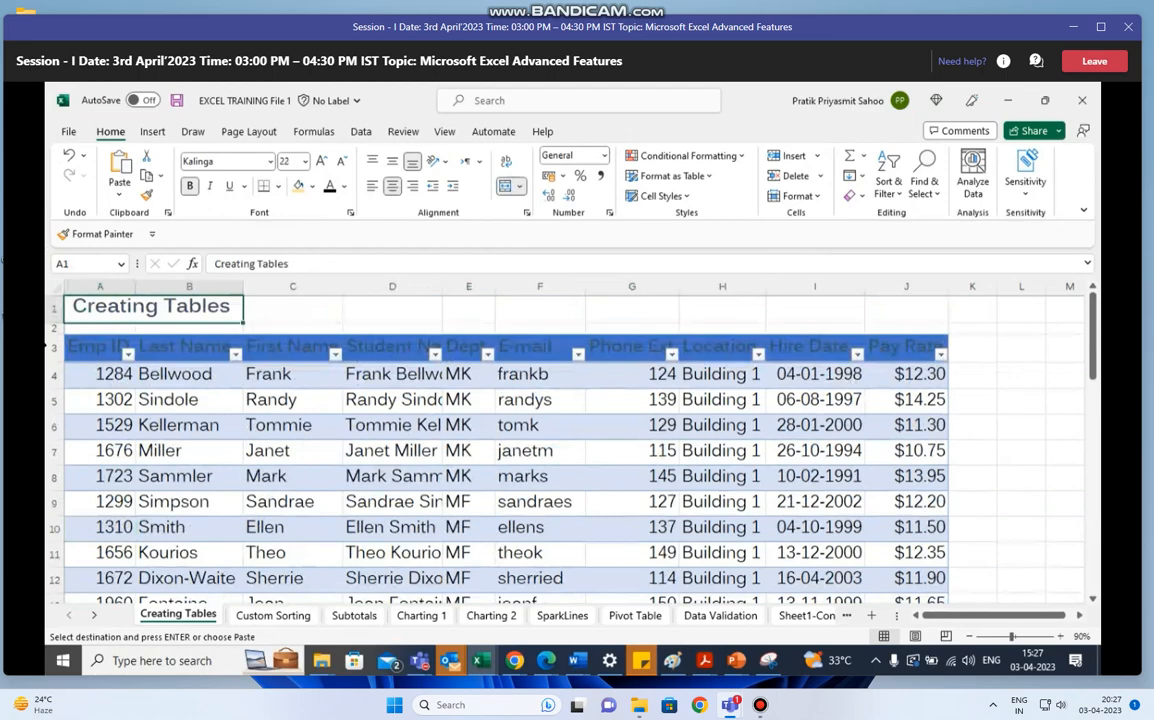
- Copy the whole employee table, A3:J40 including headers, and paste it at A1 of a new blank workbook
key(Down)
key(Down)
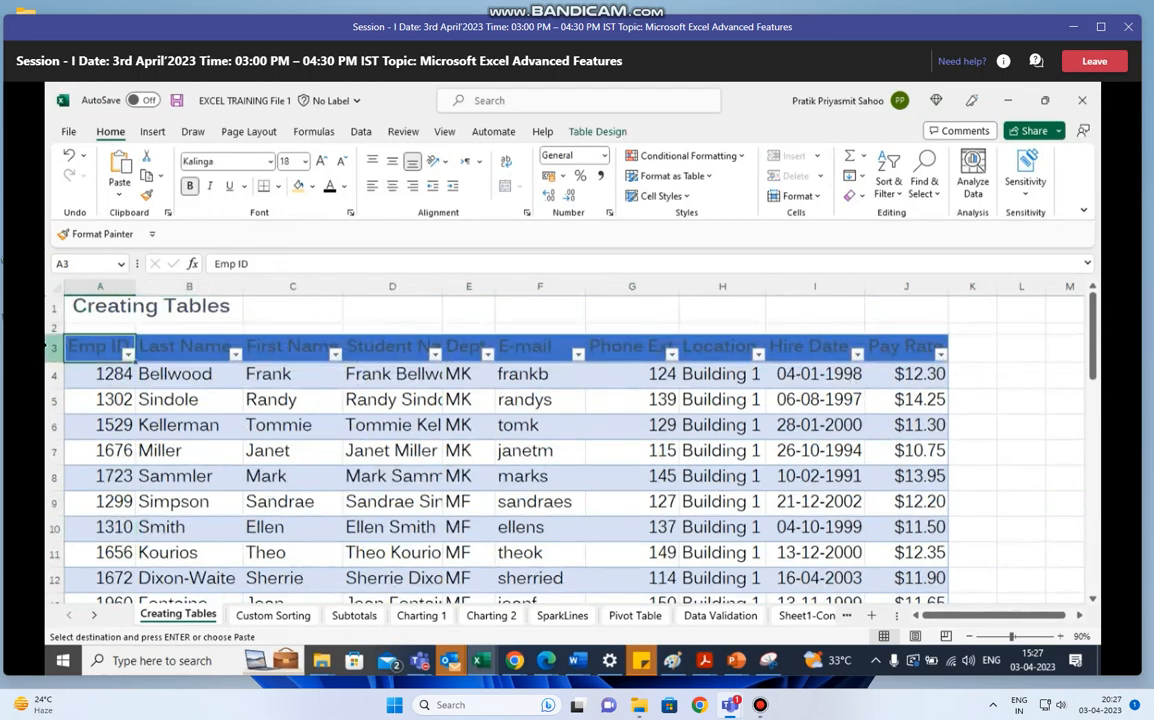
key(ctrl+shift+Down)
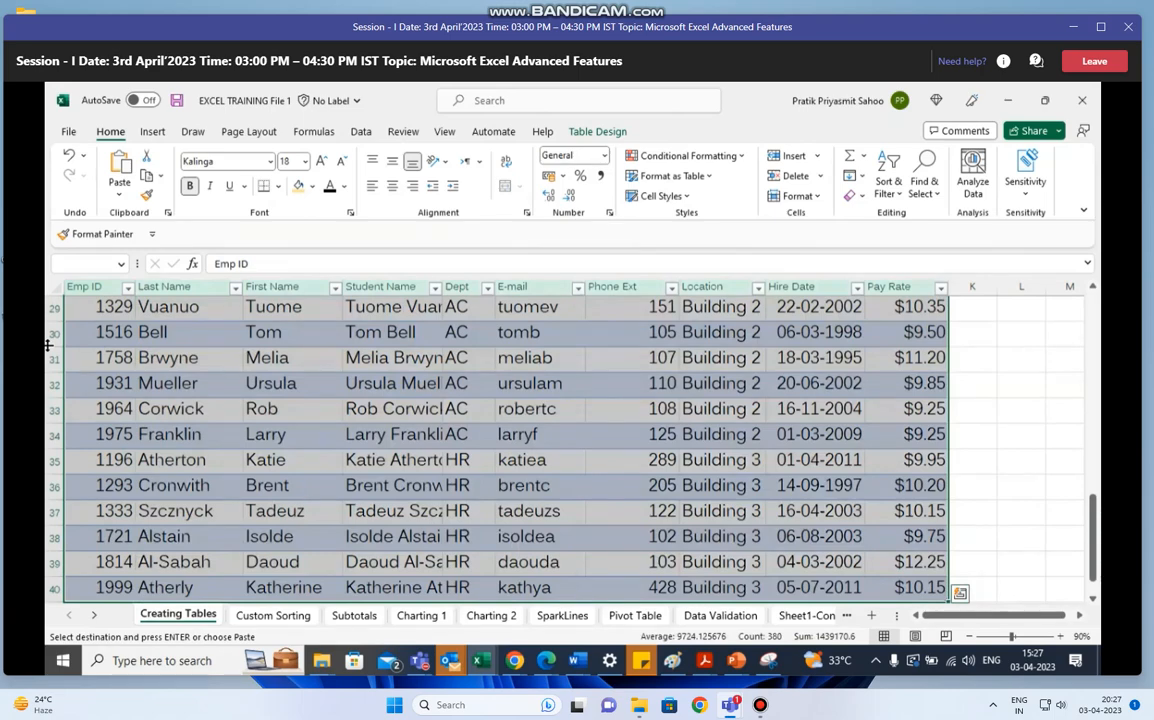
key(ctrl+c)
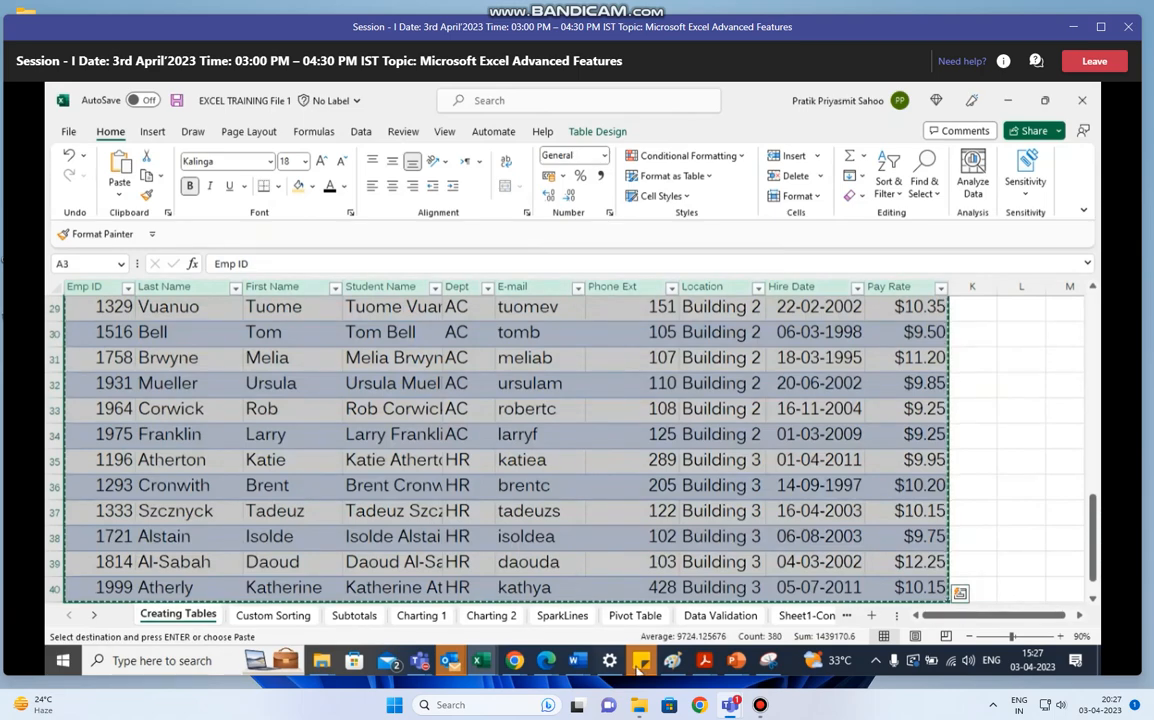
key(ctrl+n)
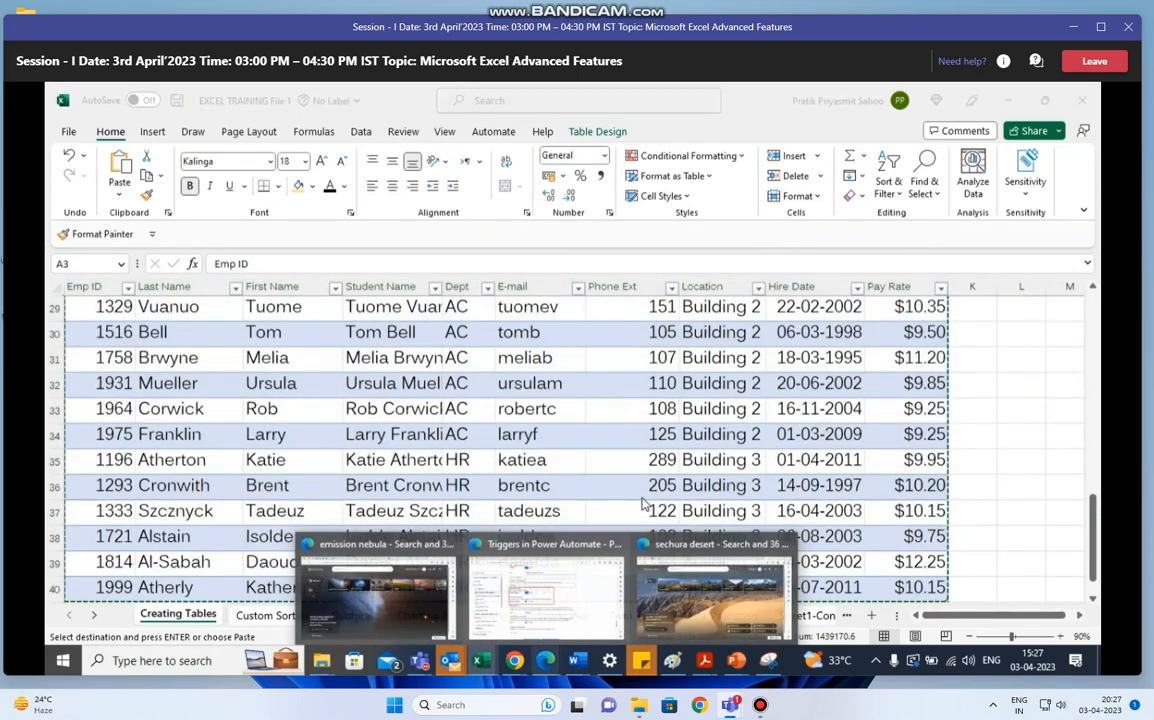
key(ctrl+v)
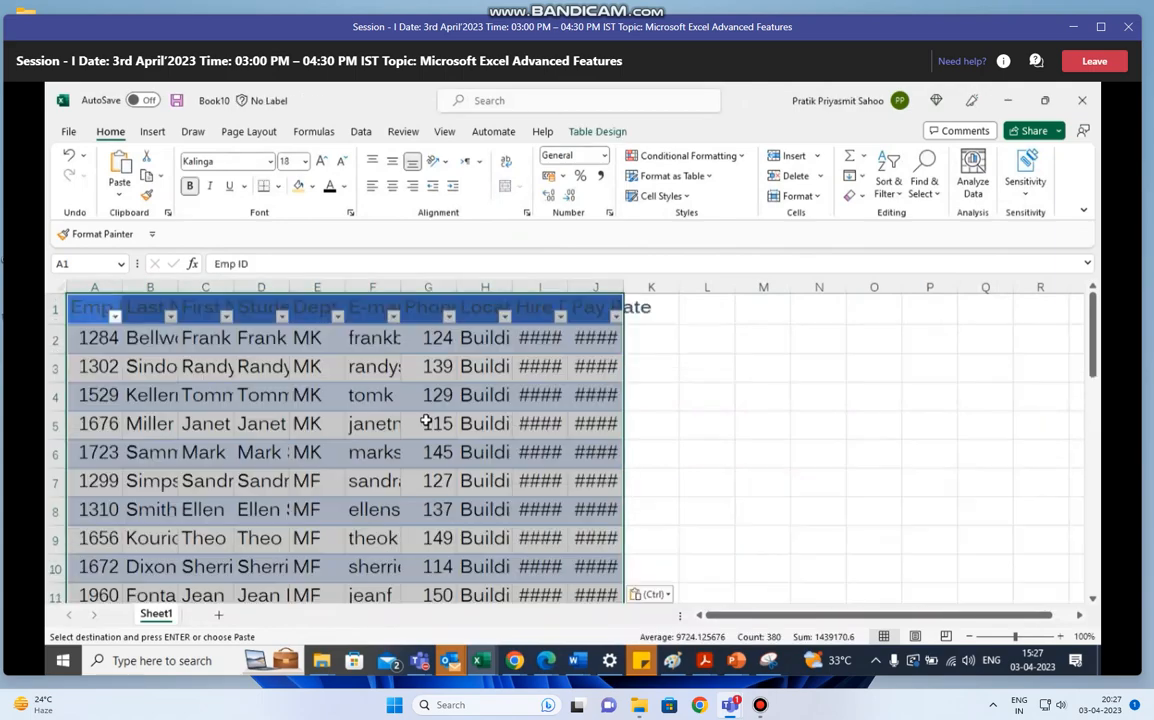
- Freeze the top row of the worksheet holding the pasted employee table
click(241, 397)
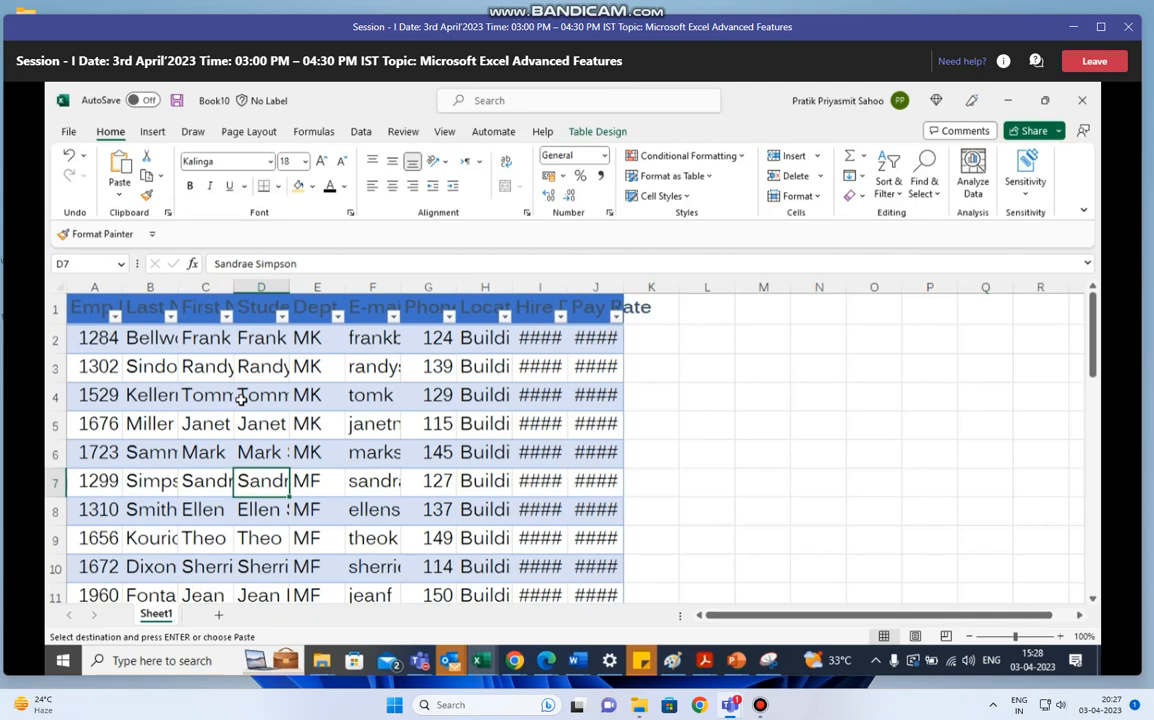
click(444, 133)
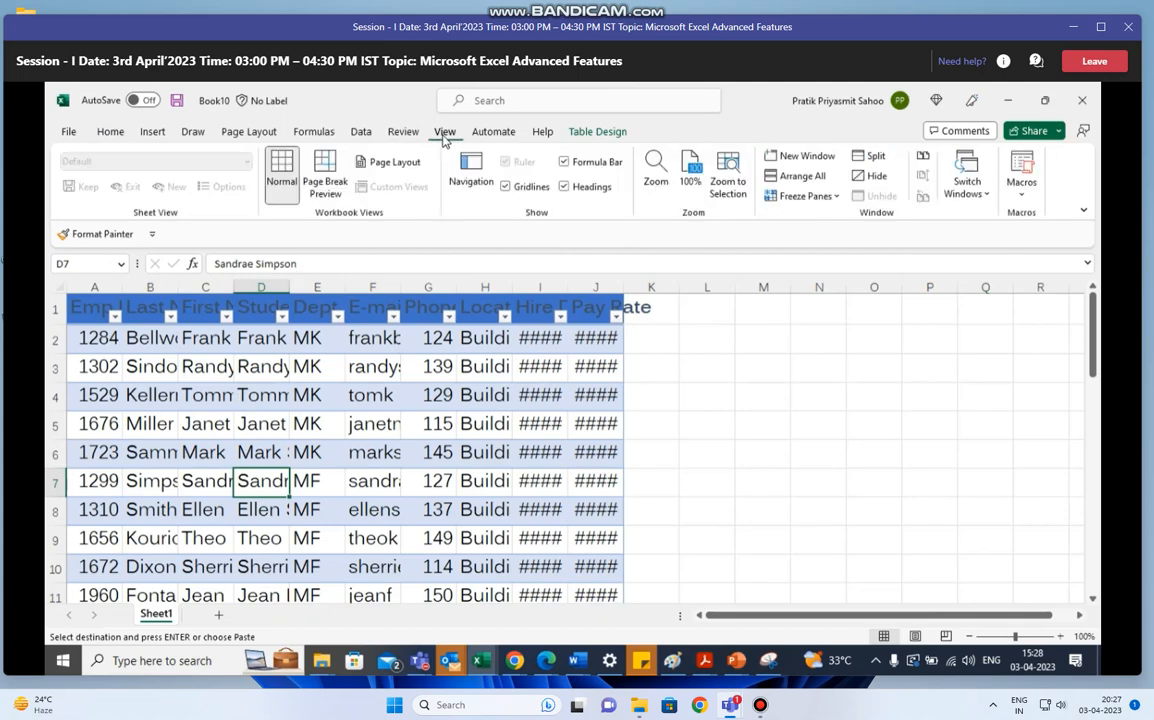
click(838, 198)
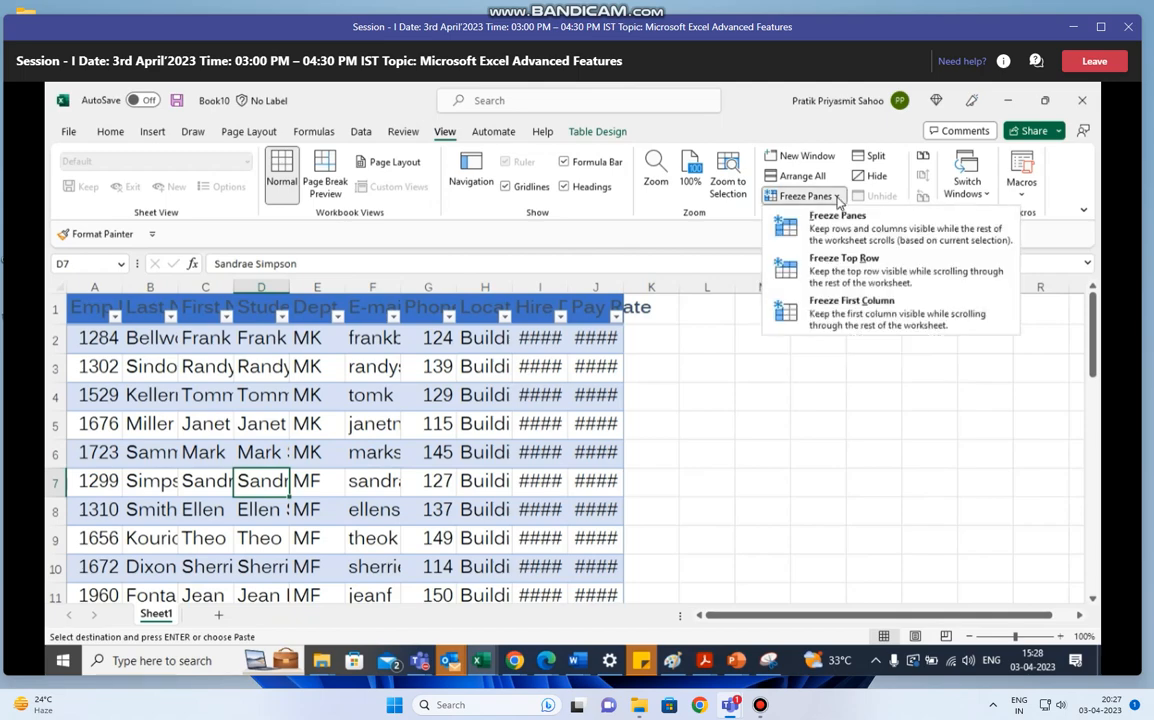
click(858, 262)
- Check the frozen header row by moving down column G through the records and back up to G1
click(443, 394)
key(Down)
key(Down)
key(Down)
key(Down)
key(Down)
key(Down)
key(Down)
key(Down)
key(Down)
key(Down)
key(Down)
key(Down)
key(Down)
key(Down)
key(Down)
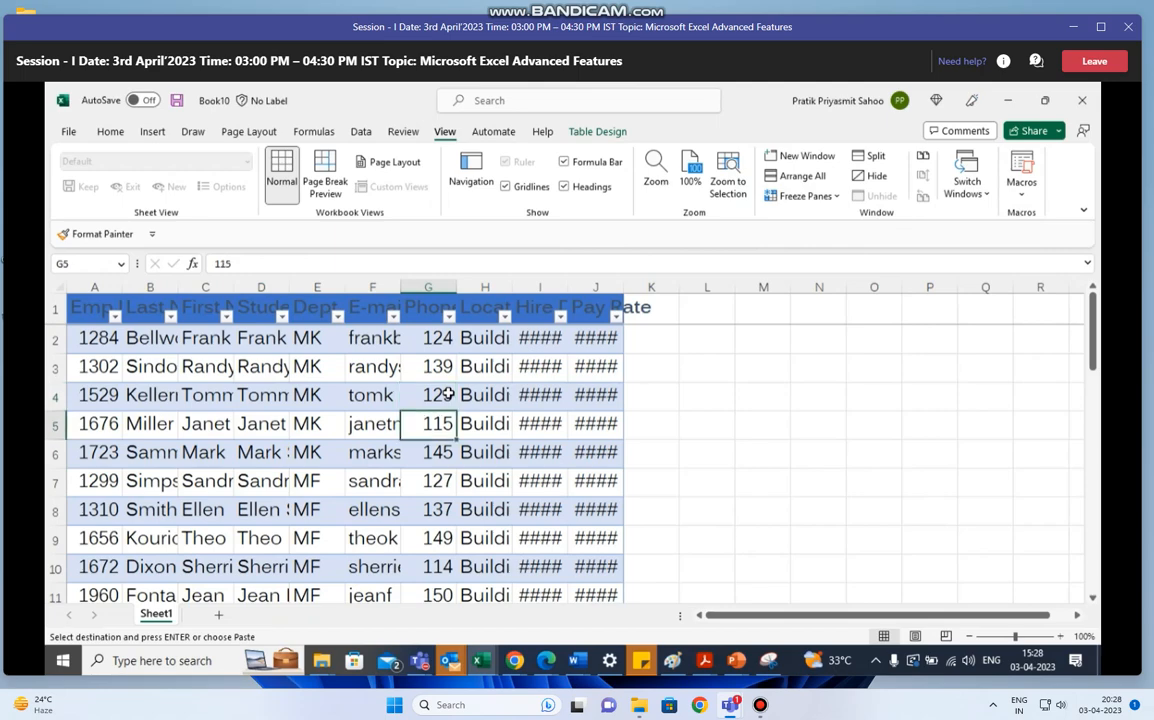
key(Down)
key(Up)
key(Up)
key(Up)
key(Up)
key(Up)
key(Up)
key(Up)
key(Up)
key(Up)
key(Up)
key(Up)
key(Up)
key(Up)
key(Up)
key(Up)
key(Up)
key(Up)
key(Up)
key(Up)
key(Up)
key(Up)
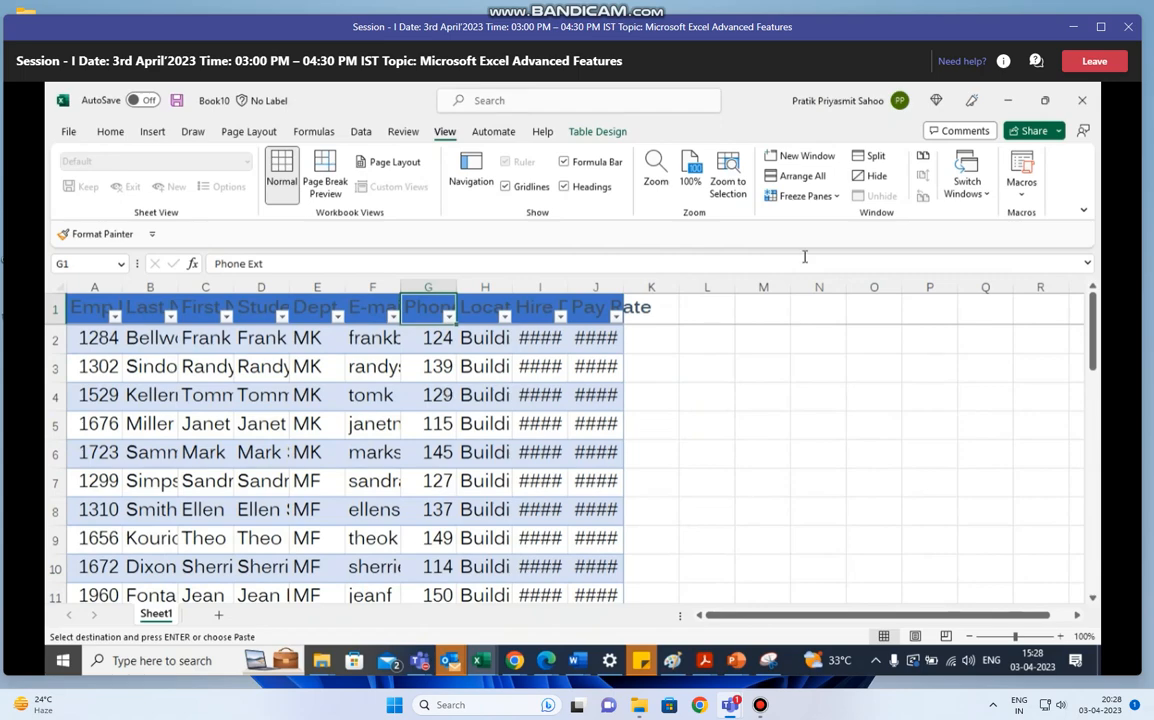
- Freeze the first column instead and test it by moving across row 2 past the table and back to A2
click(833, 197)
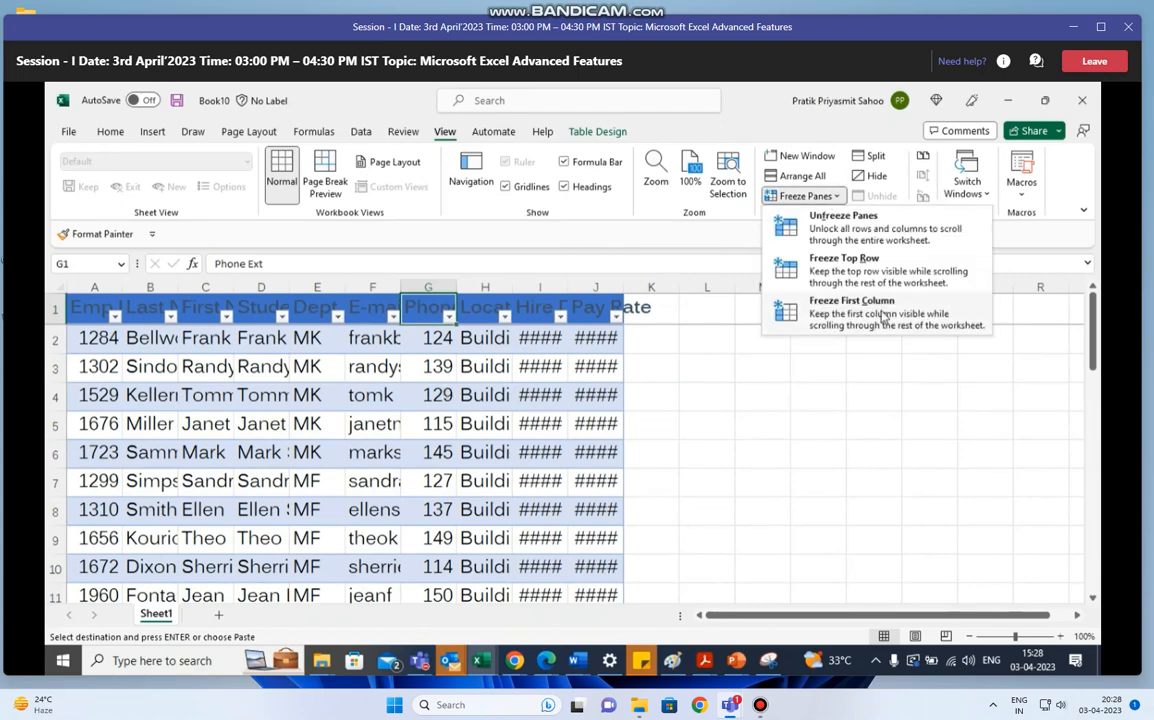
click(850, 306)
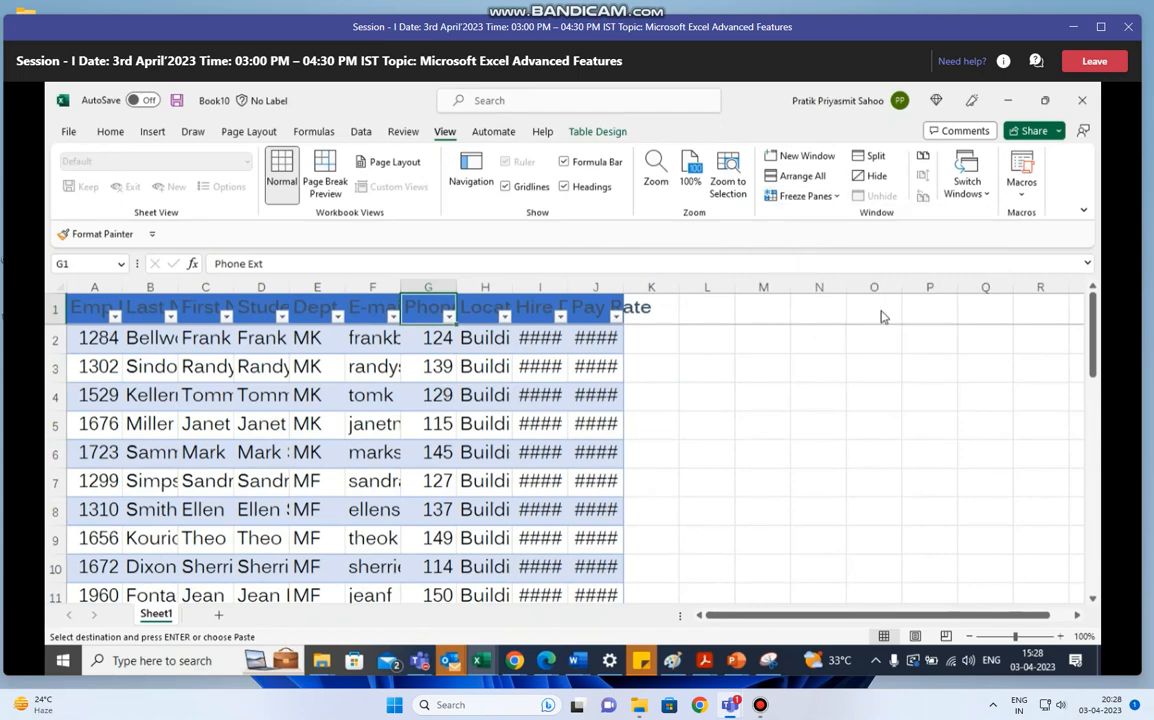
click(117, 340)
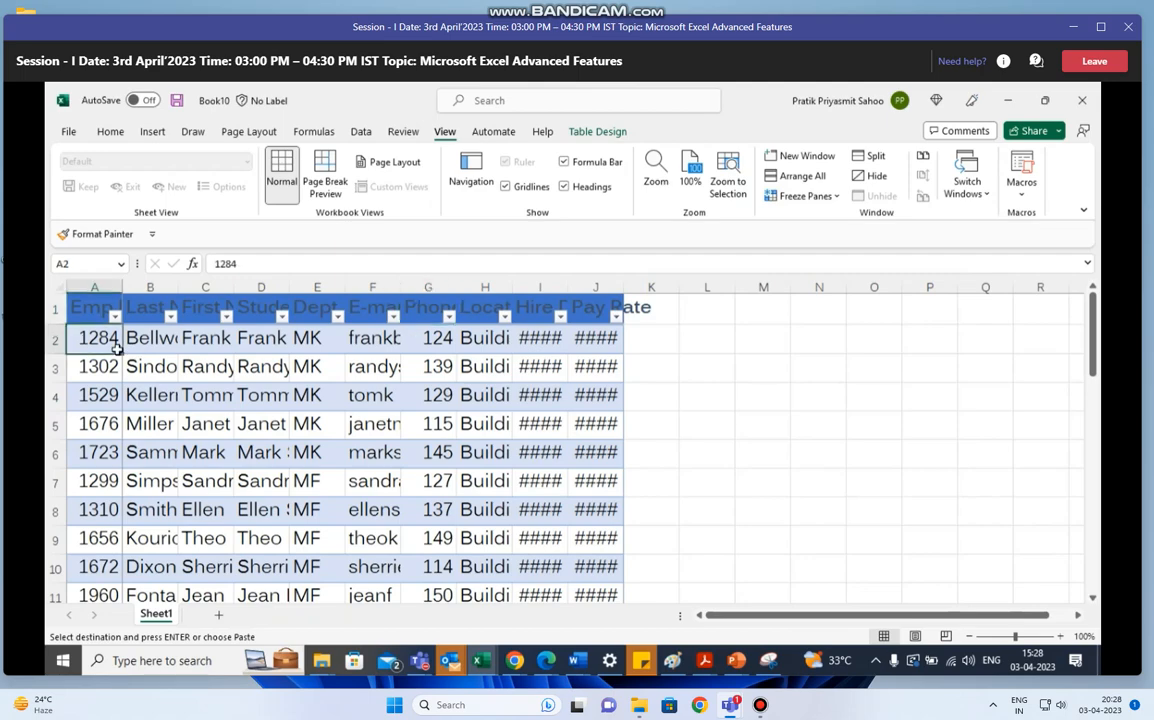
key(Right)
key(Right)
key(Right)
key(Right)
key(Right)
key(Right)
key(Right)
key(Right)
key(Right)
key(Right)
key(Right)
key(Right)
key(Right)
key(Right)
key(Right)
key(Right)
key(Right)
key(Right)
key(Right)
key(Right)
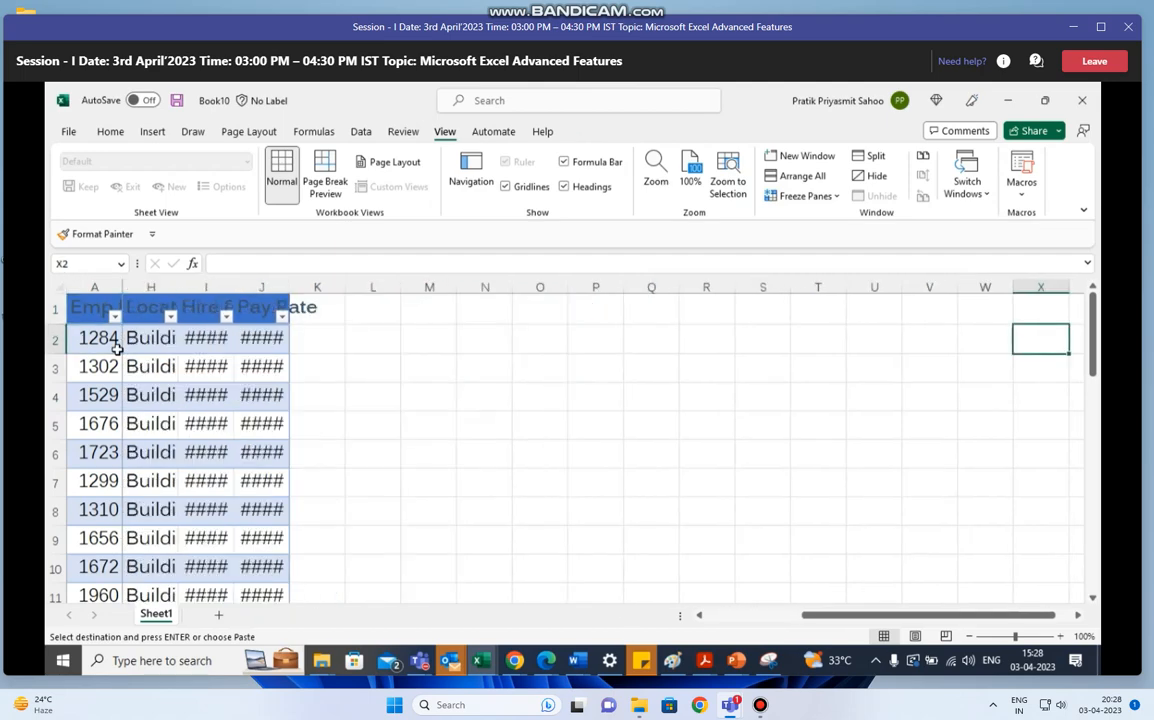
key(Left)
key(Left)
key(Left)
key(Left)
key(Left)
key(Left)
key(Left)
key(Left)
key(Left)
key(Left)
key(Left)
key(Left)
key(Left)
key(Left)
key(Left)
key(Left)
key(Left)
key(Left)
key(Left)
key(Left)
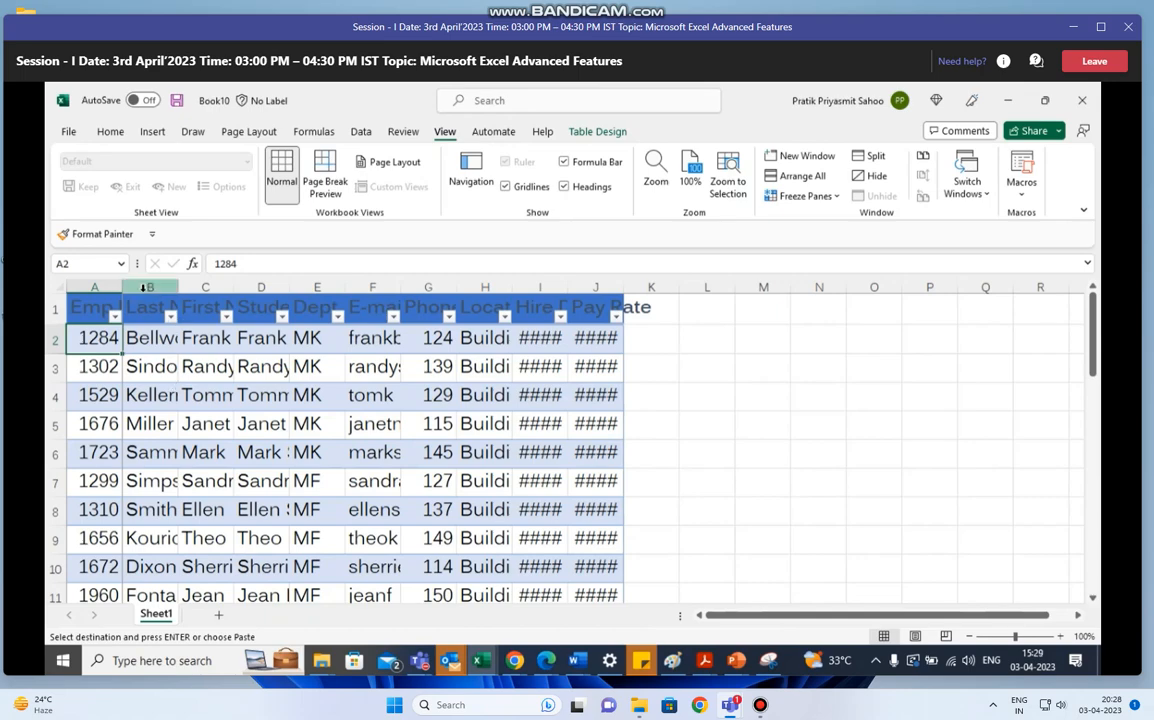
- Unfreeze the panes, and freeze them again at A2 so only the header row stays fixed
click(805, 196)
click(853, 228)
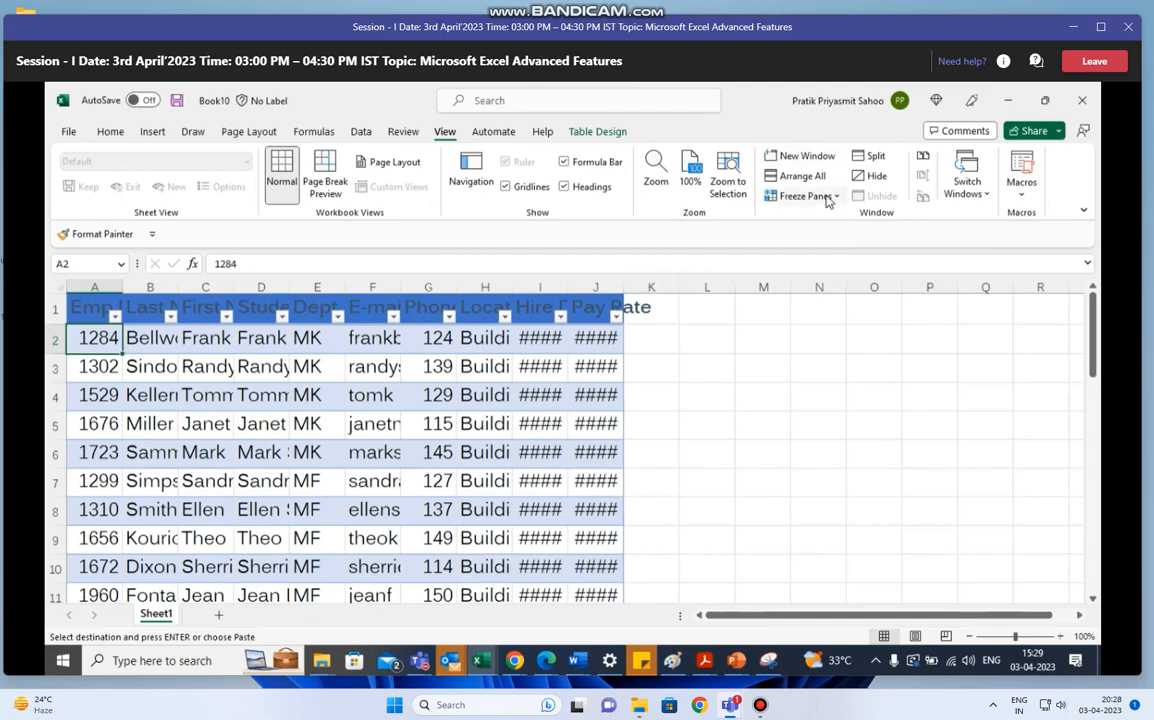
click(826, 196)
click(838, 226)
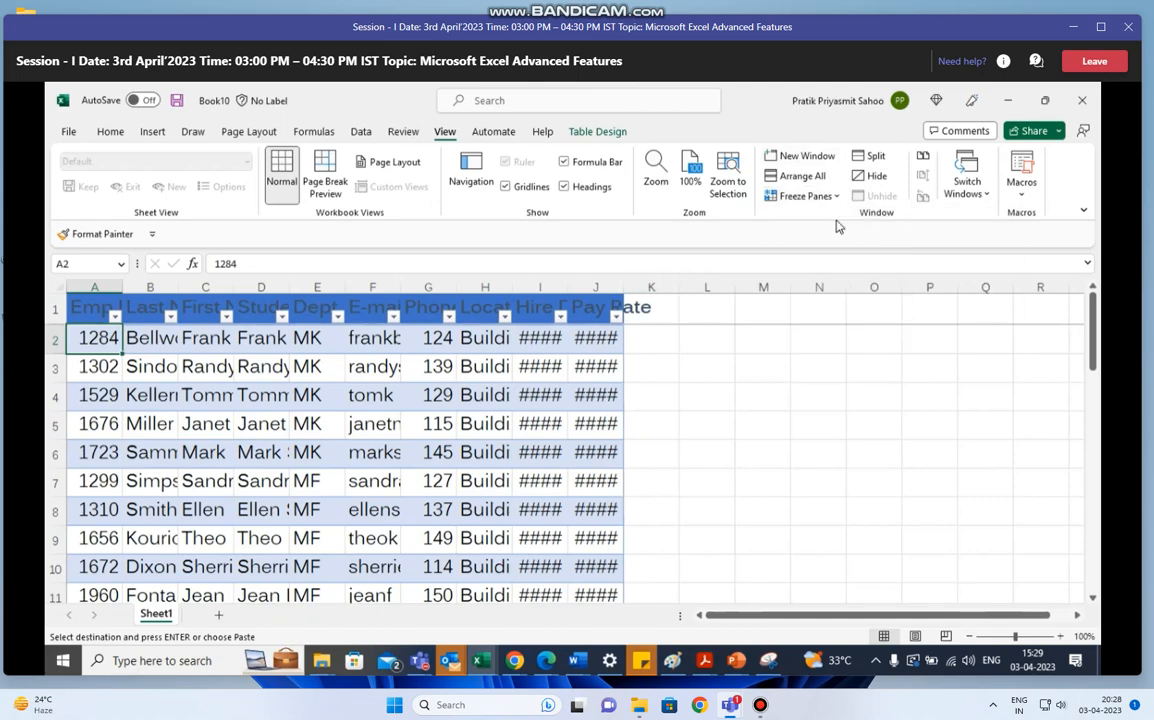
- Check how the frozen sheet scrolls sideways by moving along row 5 beyond the table and back to A5
click(207, 424)
key(Left)
key(Left)
key(Right)
key(Right)
key(Right)
key(Right)
key(Right)
key(Right)
key(Right)
key(Right)
key(Right)
key(Right)
key(Right)
key(Right)
key(Right)
key(Right)
key(Right)
key(Right)
key(Right)
key(Right)
key(Right)
key(Right)
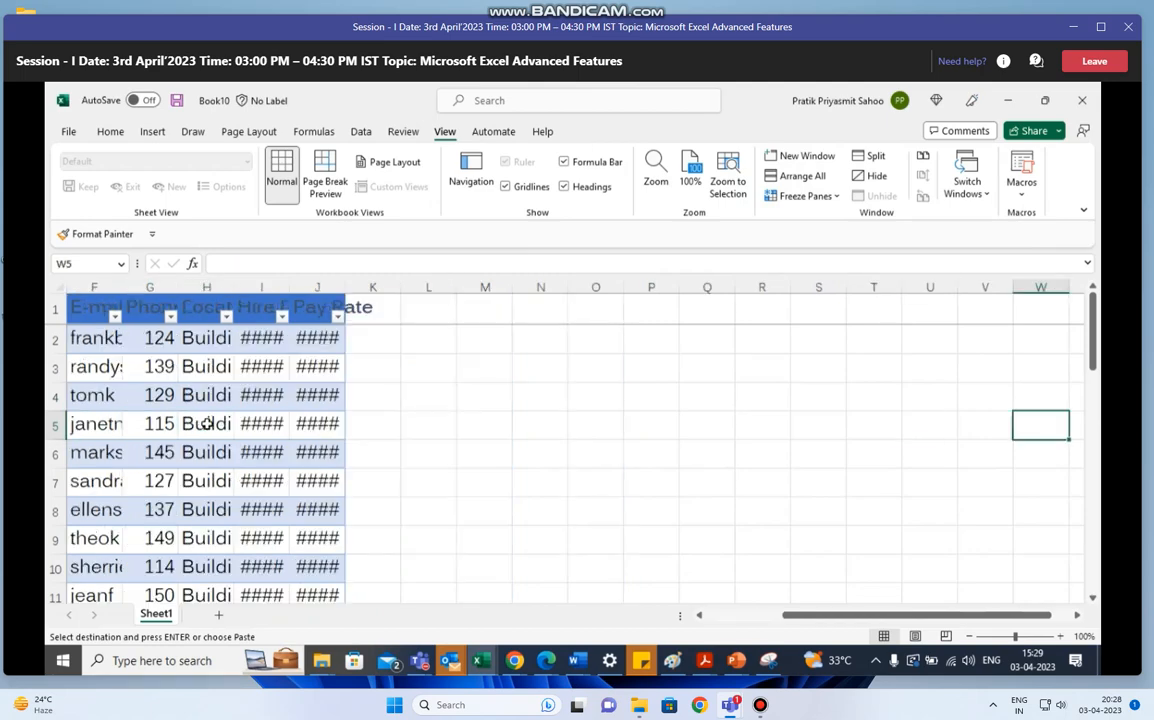
key(Left)
key(Left)
key(Left)
key(Left)
key(Left)
key(Left)
key(Left)
key(Left)
key(Left)
key(Left)
key(Left)
key(Left)
key(Left)
key(Left)
key(Left)
key(Left)
key(Left)
key(Left)
key(Left)
key(Left)
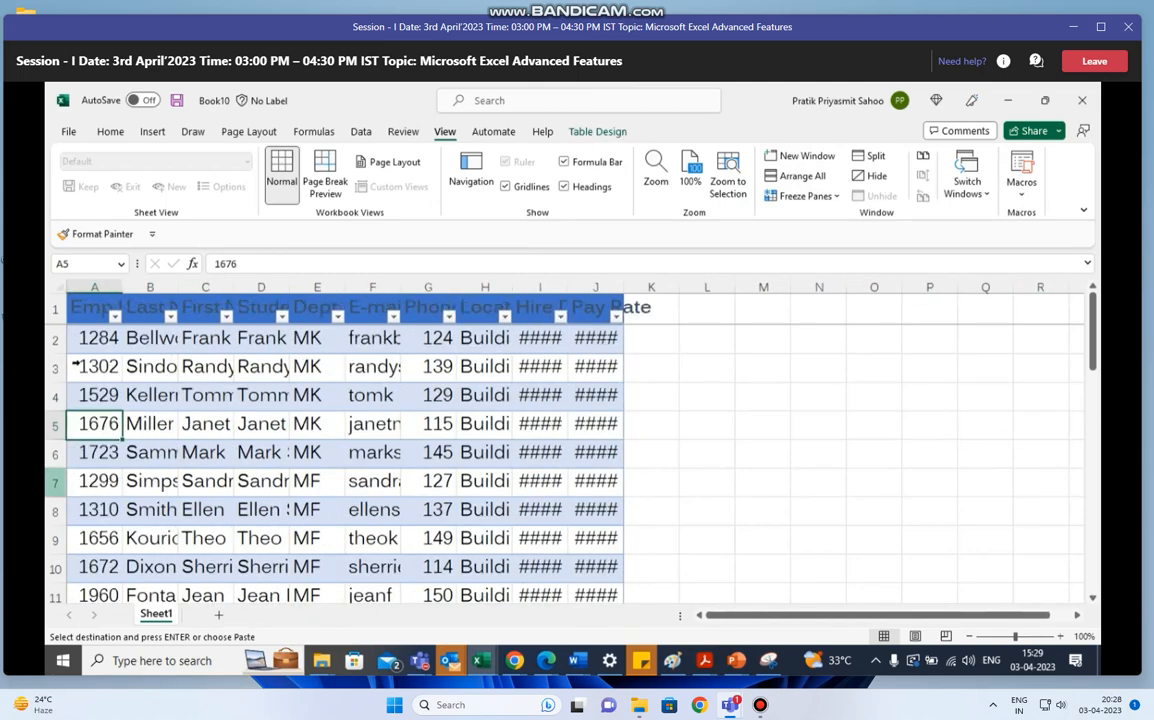
click(806, 196)
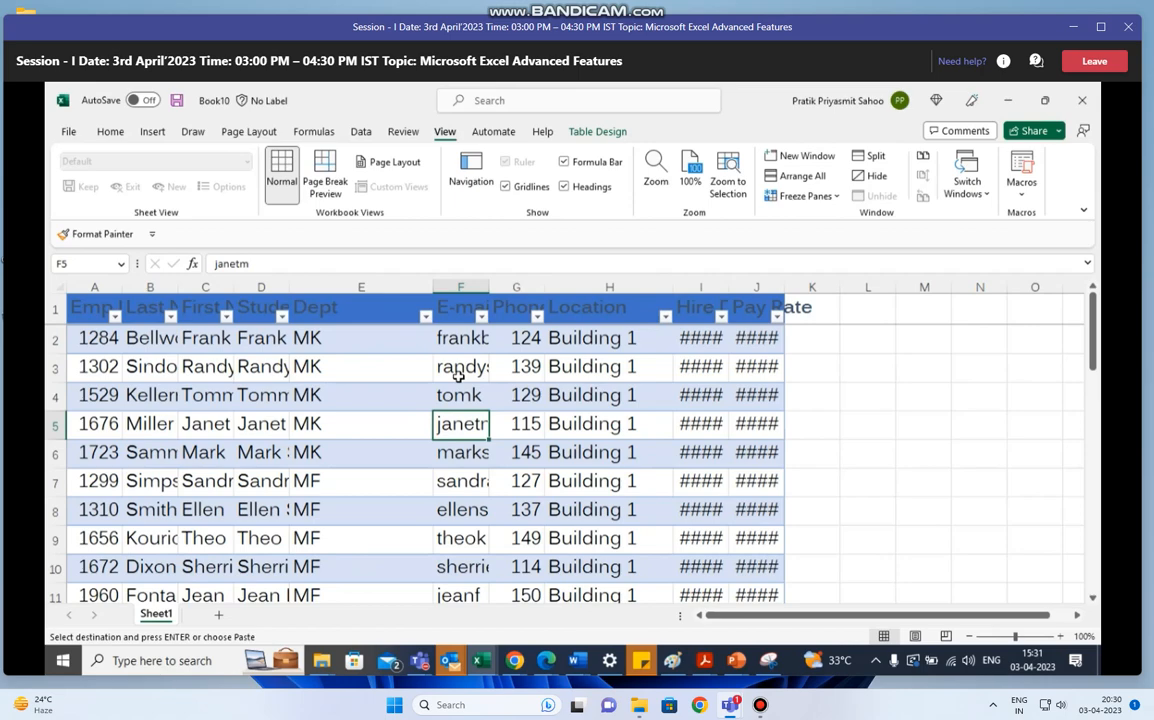
- Insert slicers for the Dept and Location fields of the employee table
click(600, 132)
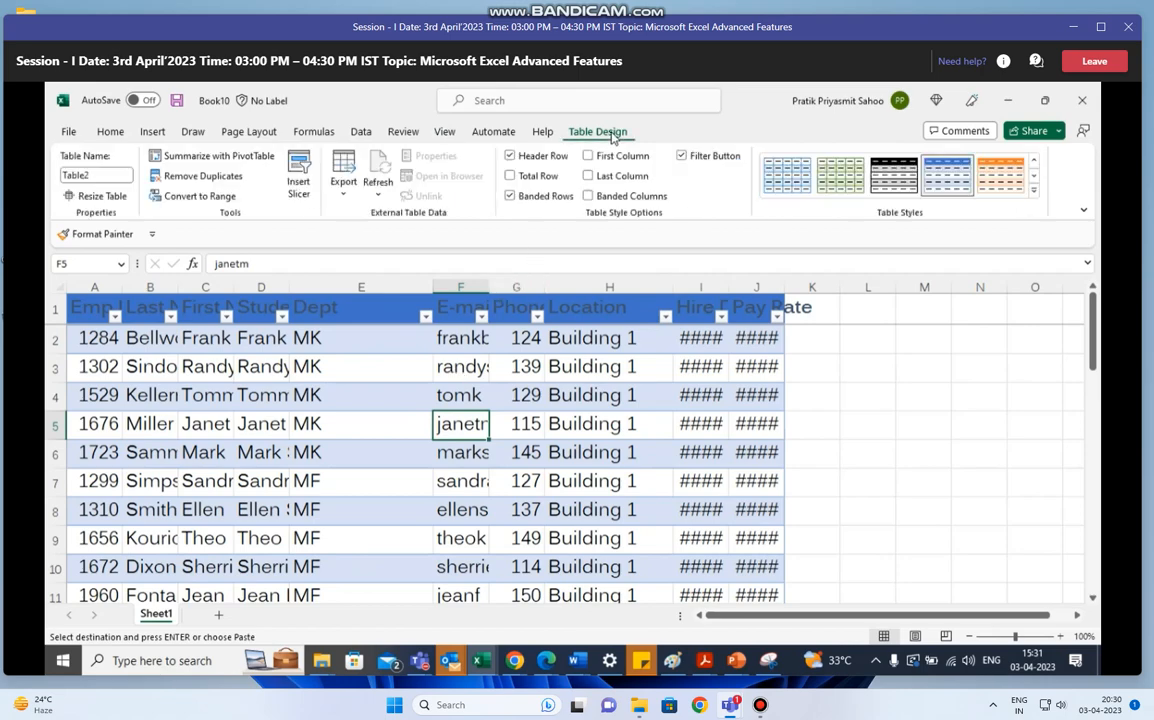
click(298, 185)
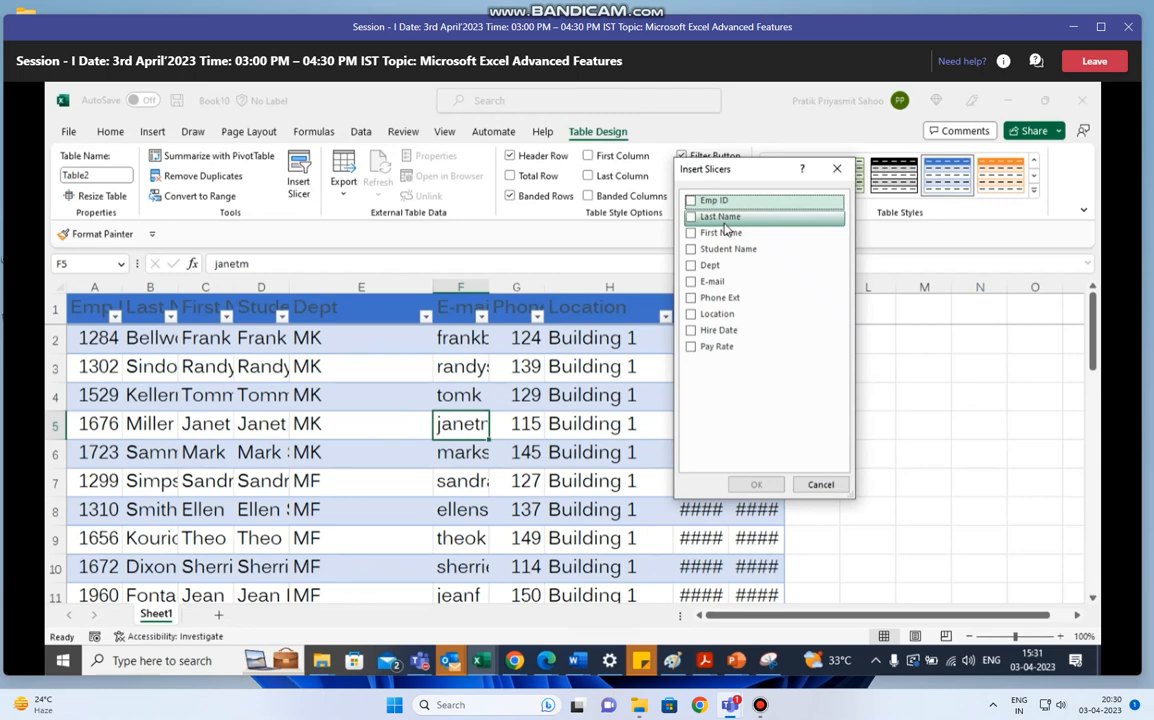
click(693, 268)
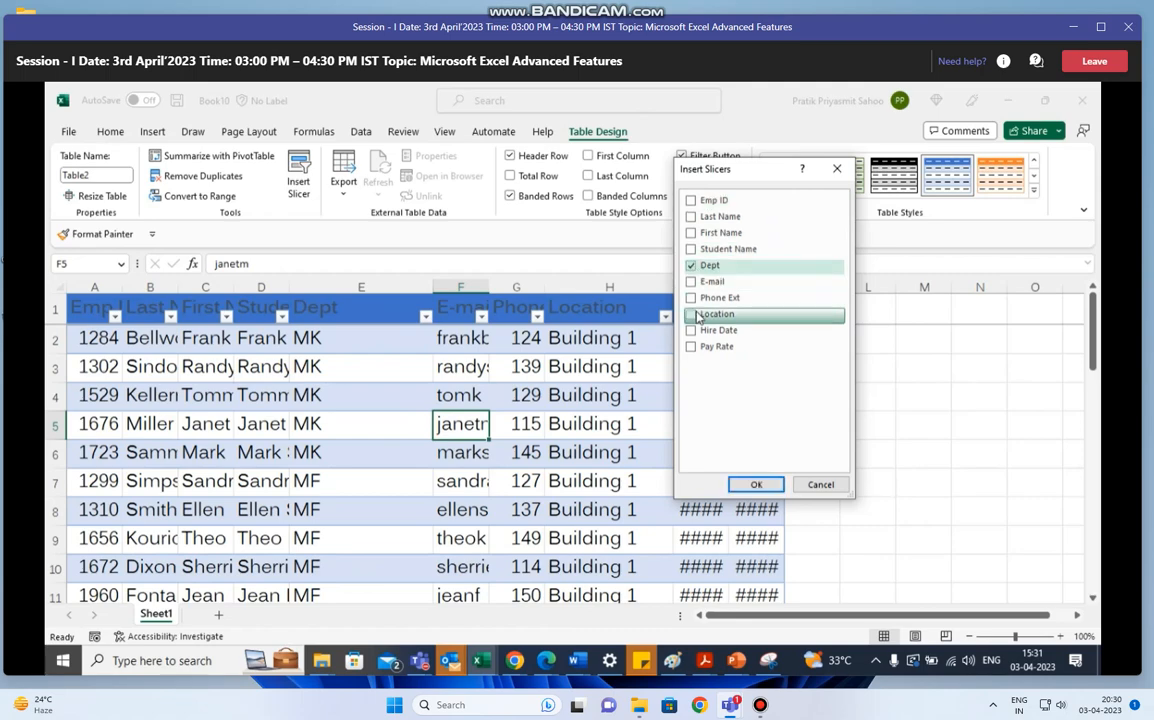
click(692, 314)
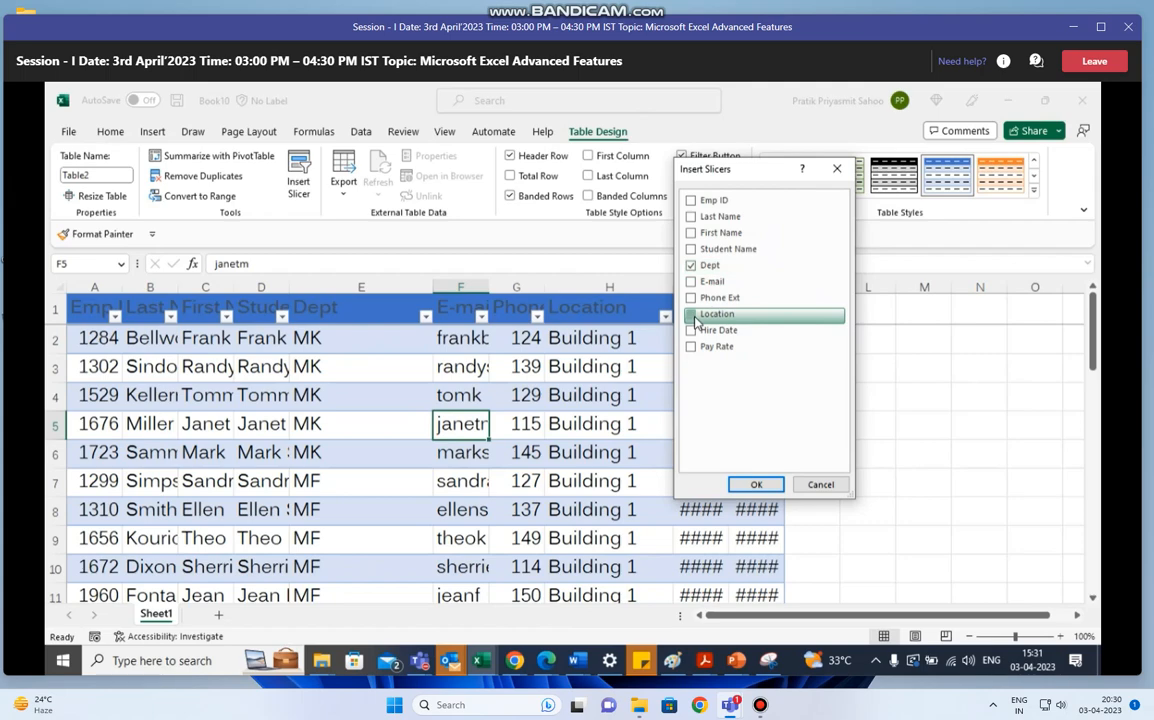
click(757, 484)
- Place the Location and Dept slicers side by side in the empty area beside the Pay Rate column, below the header row
drag(632, 380, 916, 304)
drag(656, 348, 1000, 345)
drag(564, 345, 960, 548)
scroll(1094, 345, down, 1)
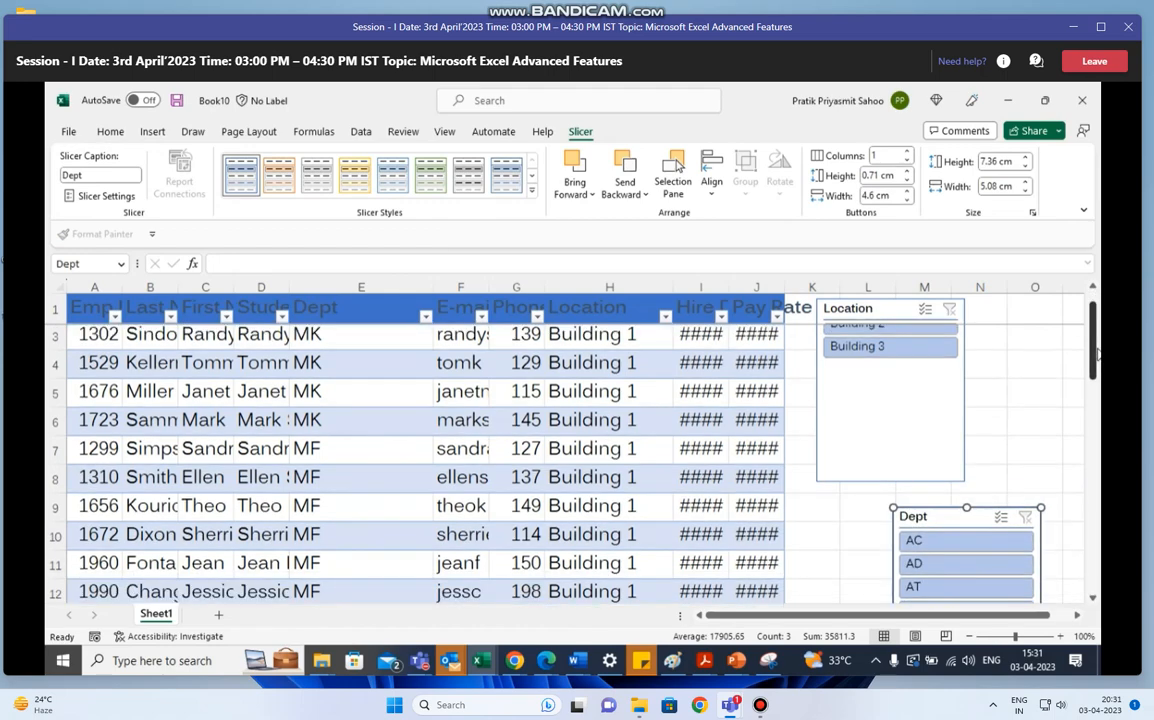
click(970, 636)
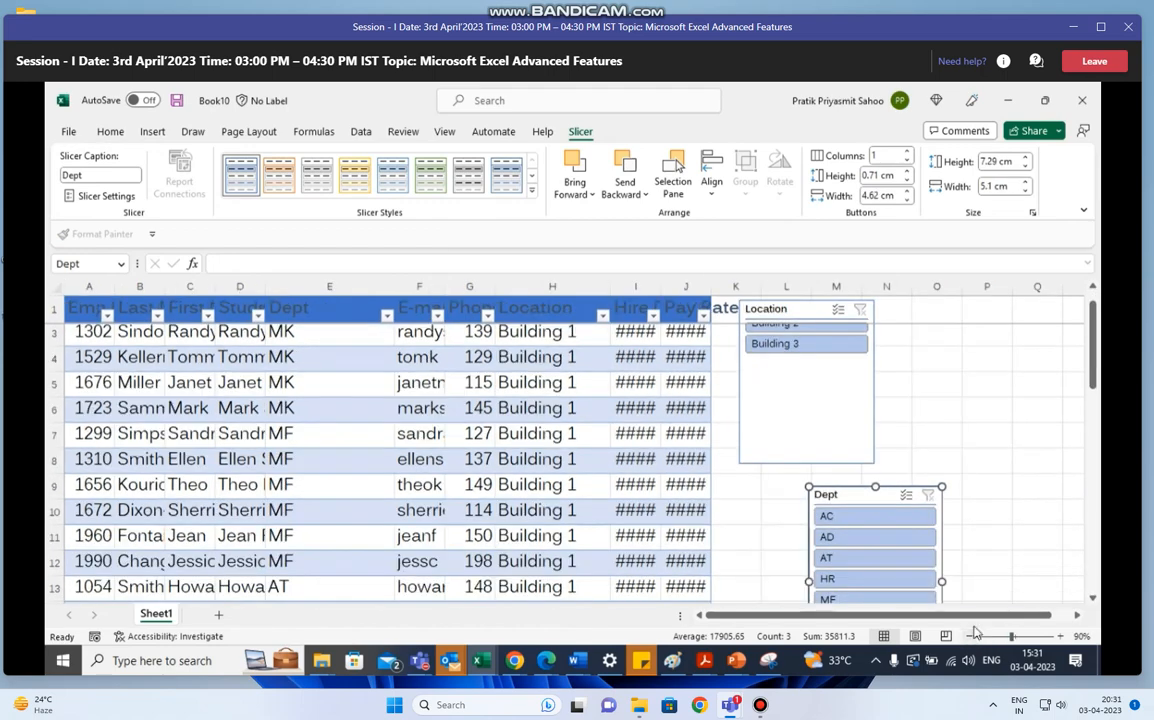
drag(877, 493, 957, 356)
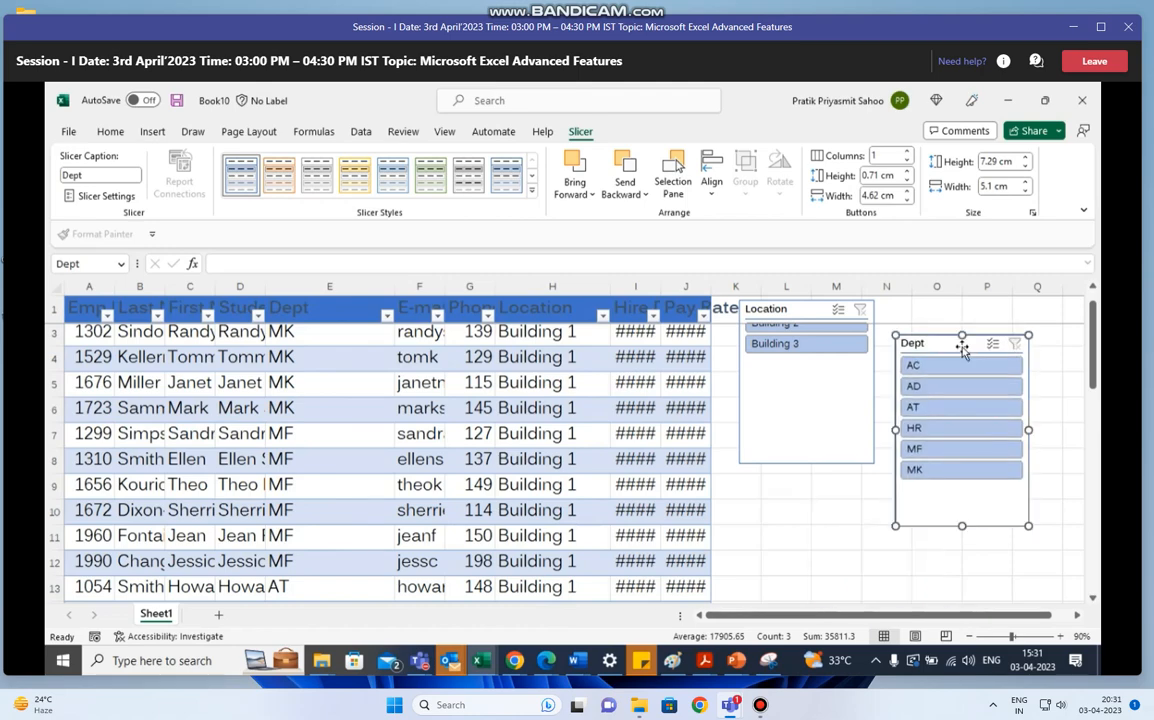
scroll(988, 310, up, 1)
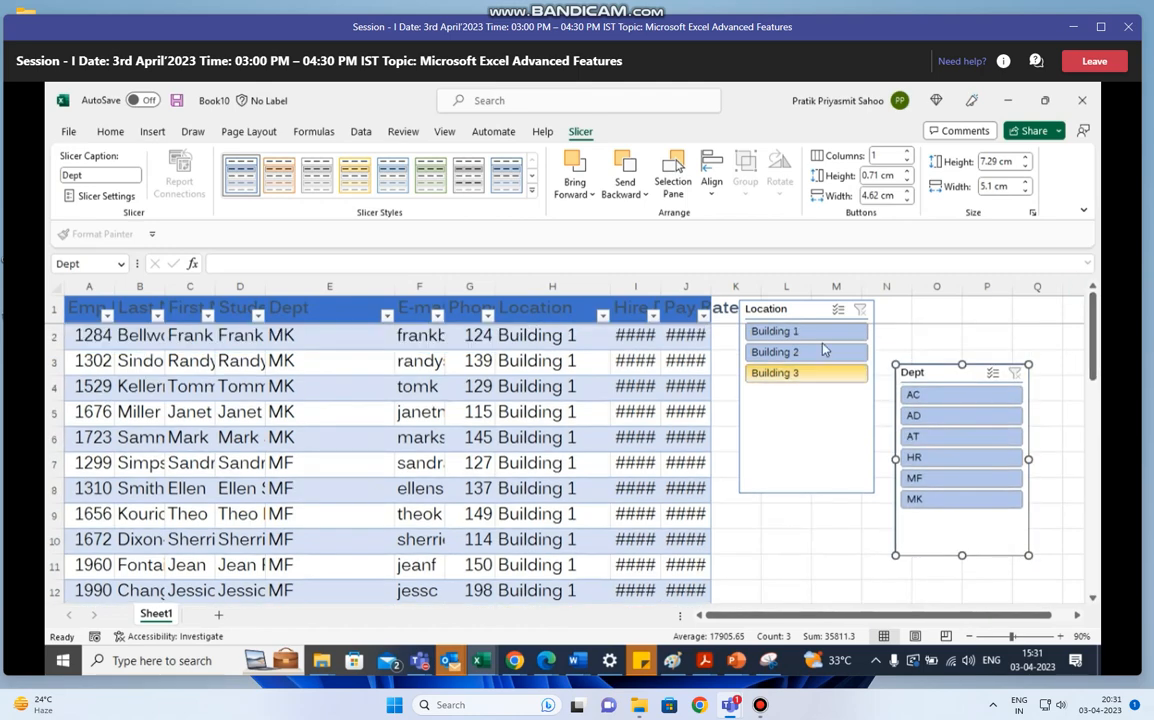
drag(796, 299, 801, 381)
click(790, 309)
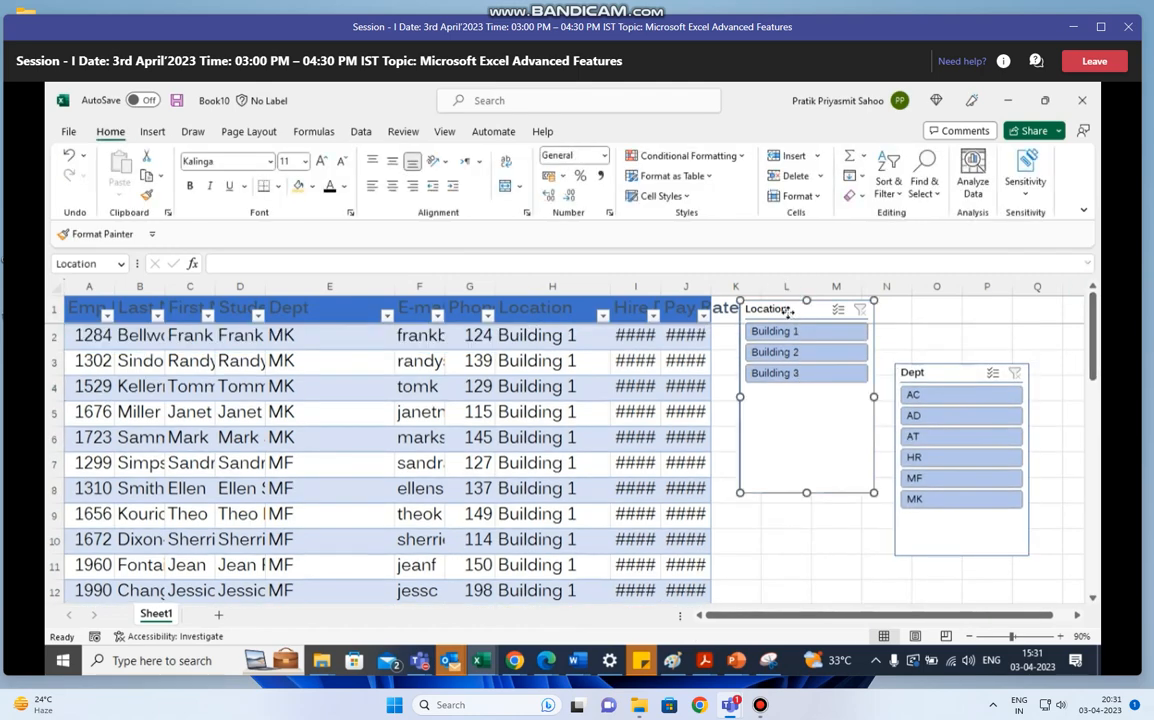
drag(790, 309, 793, 384)
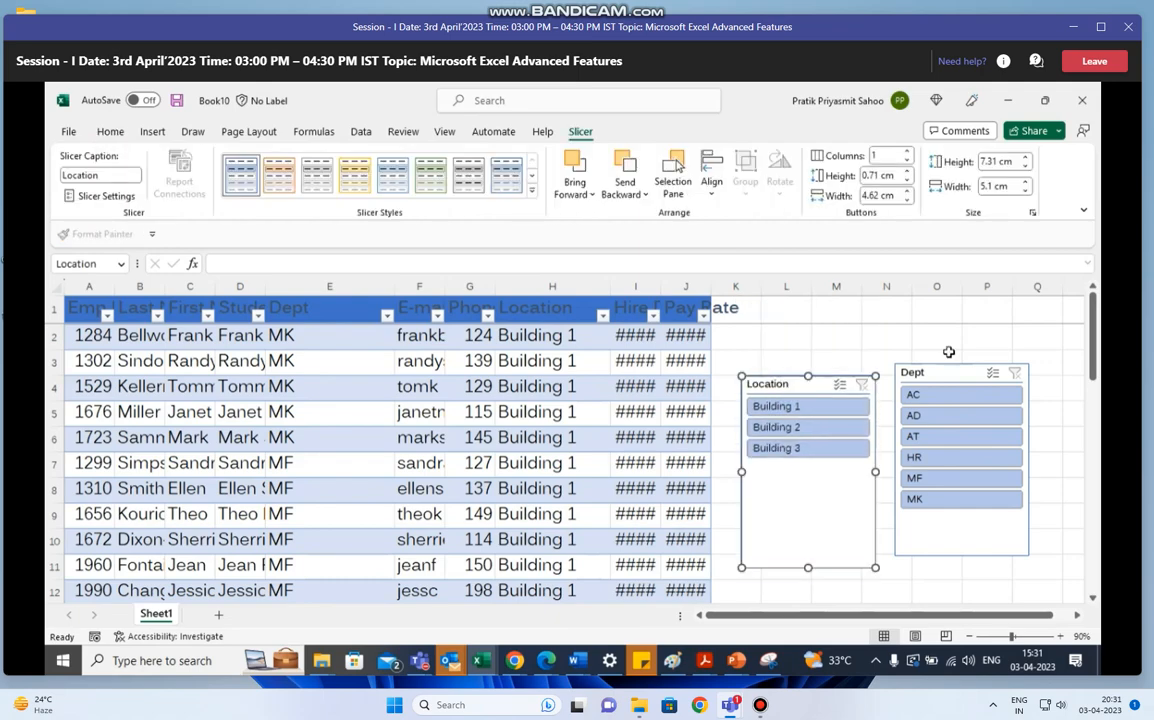
click(950, 352)
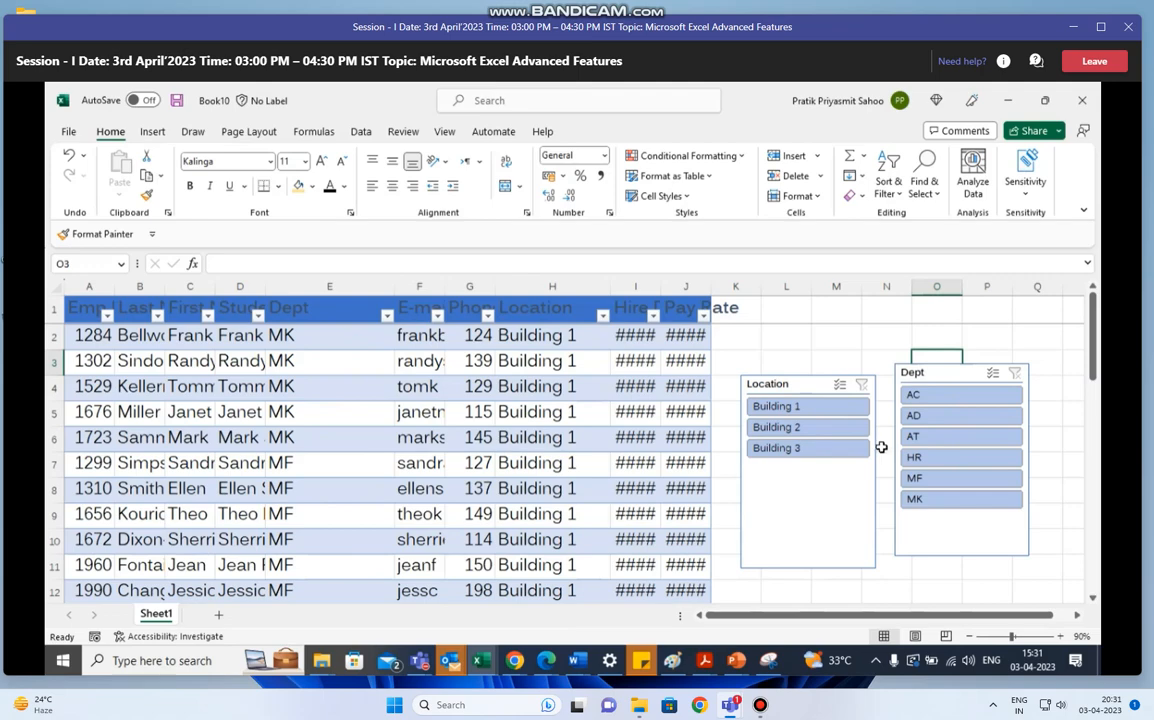
- Filter the employee table with the slicers to location Building 3 and department HR
click(810, 452)
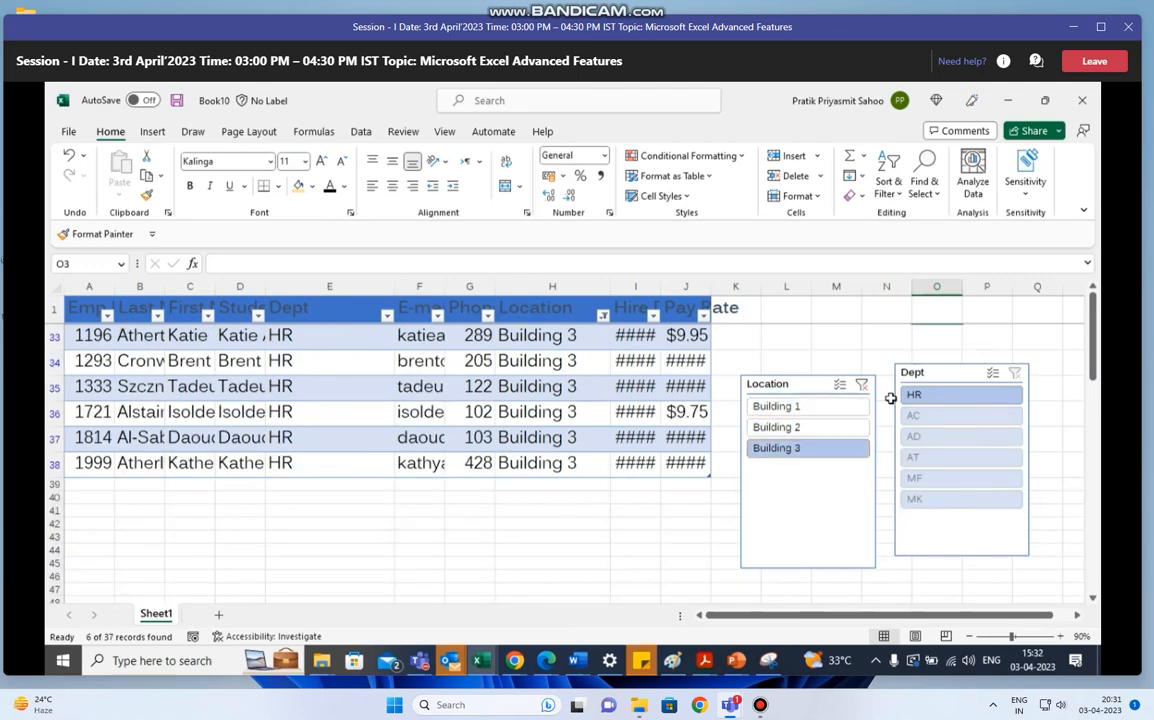
click(926, 396)
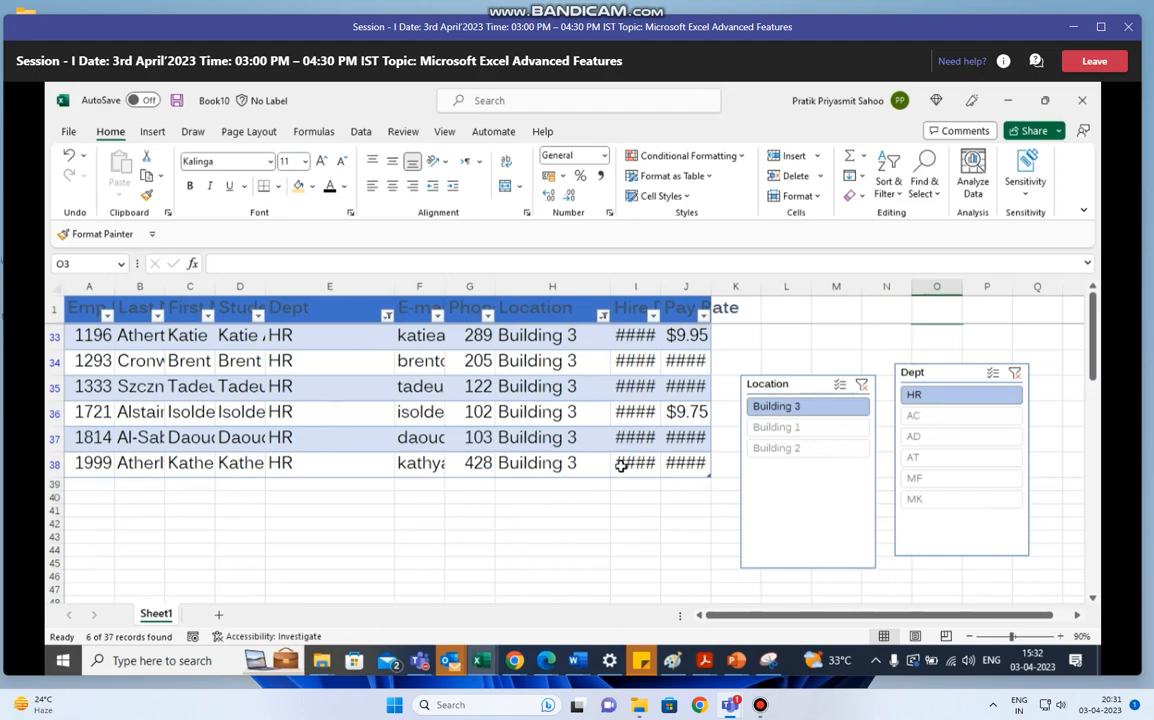
- Filter the table to location Building 1 and, using multi-select on the Dept slicer, departments AT and MK
click(806, 432)
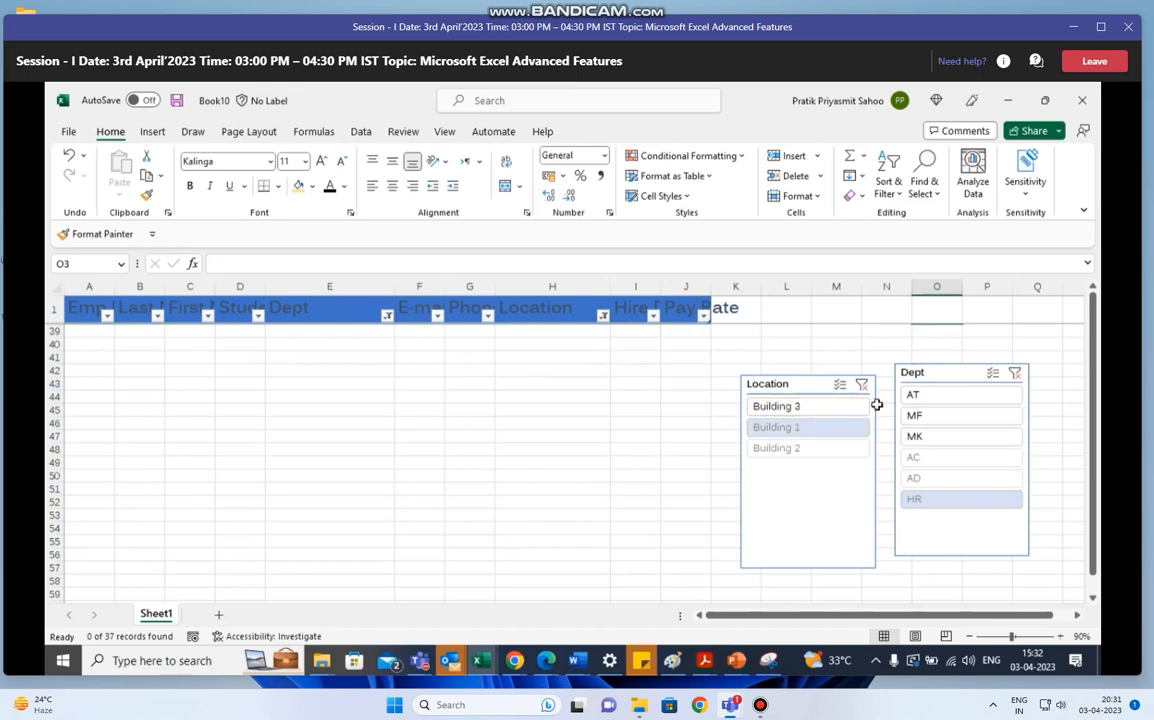
click(972, 400)
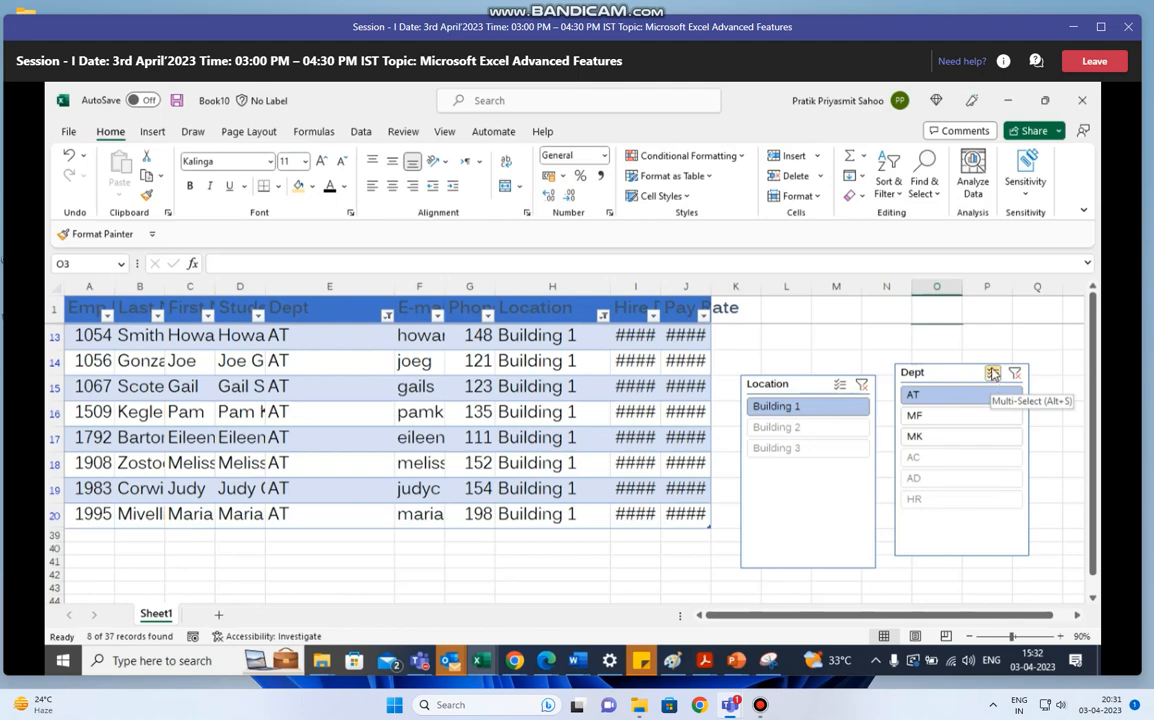
click(993, 374)
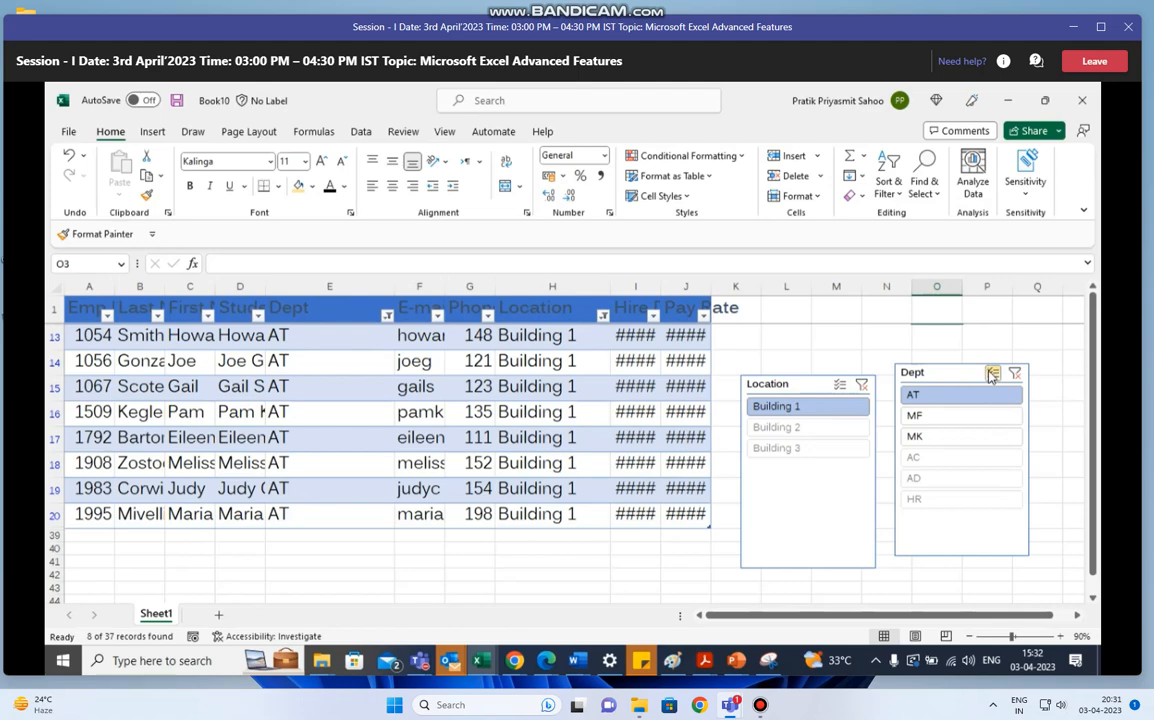
click(927, 440)
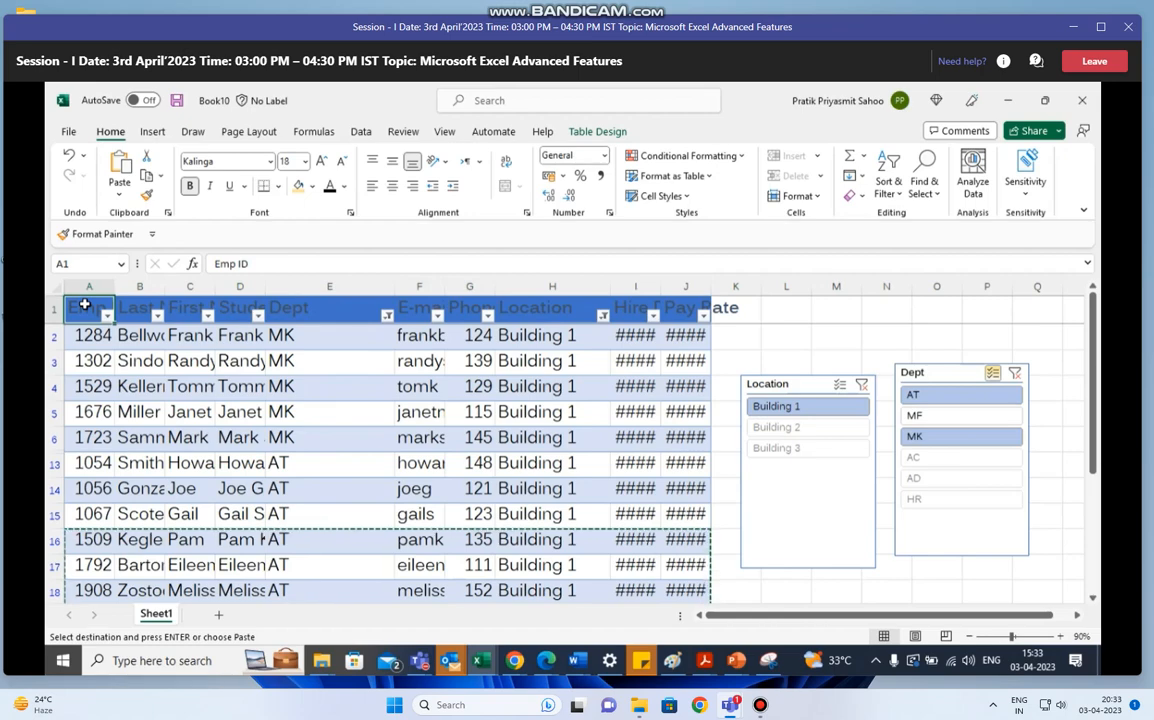
key(Right)
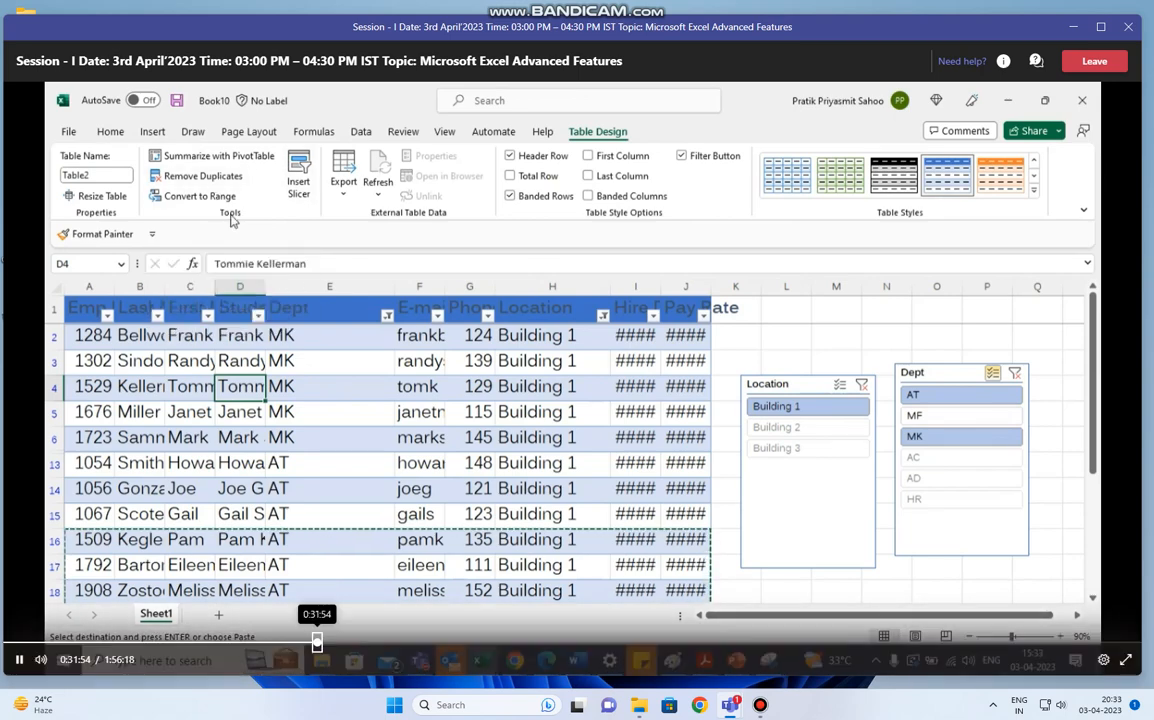
click(316, 641)
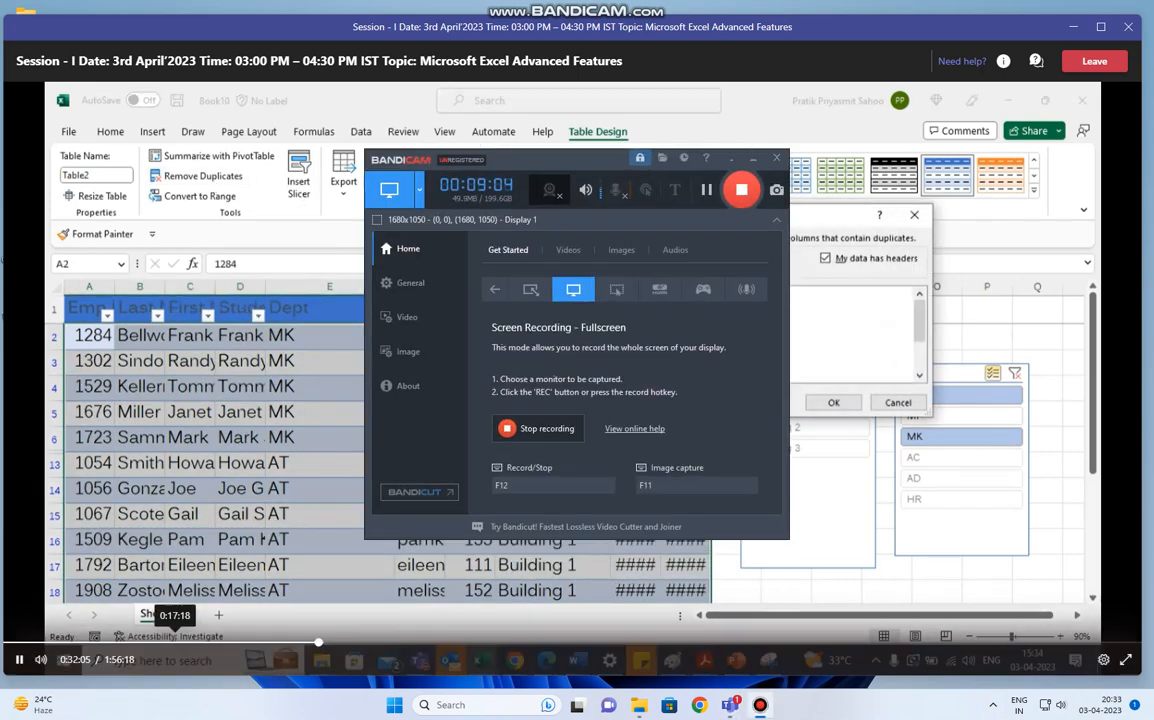
click(18, 660)
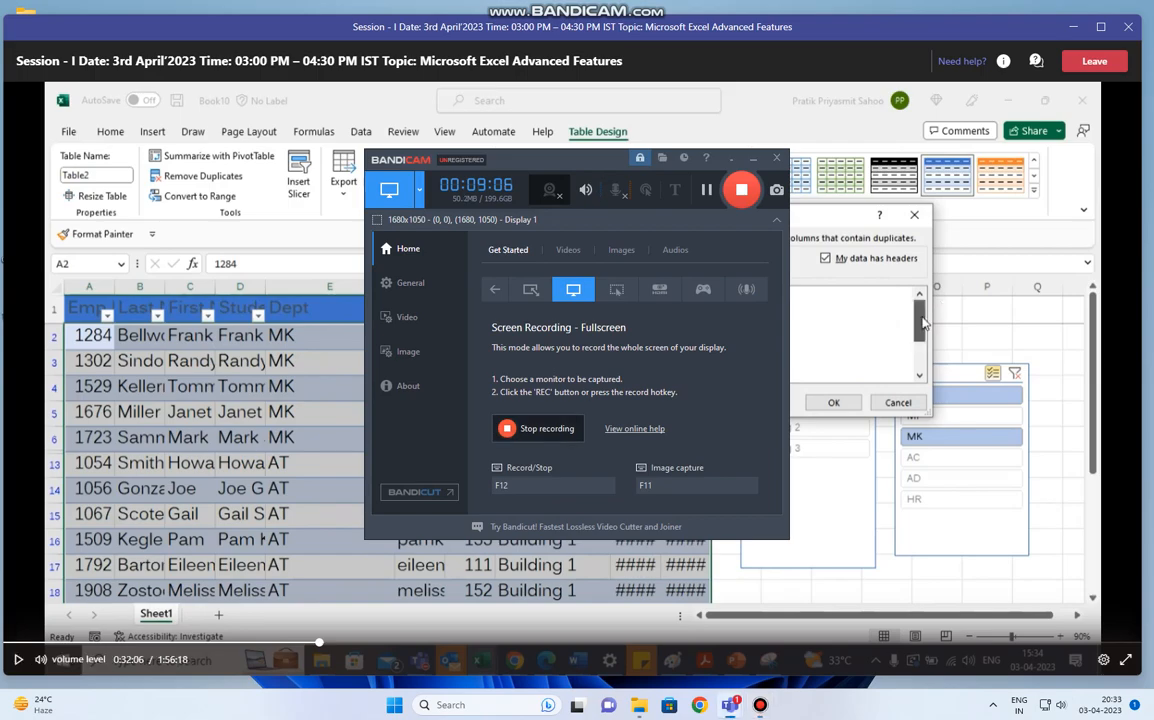